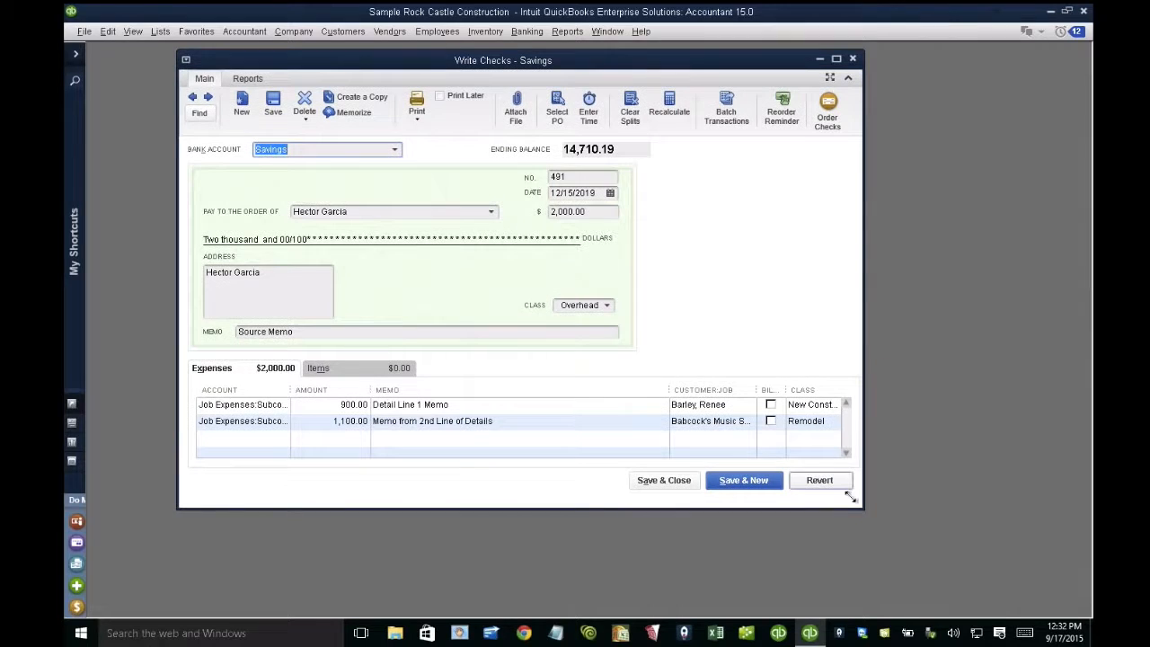
# Enlarge the check window and review its header fields: bank account, payee, amount, class and memo
pyautogui.moveTo(862, 507); pyautogui.dragTo(940, 575)
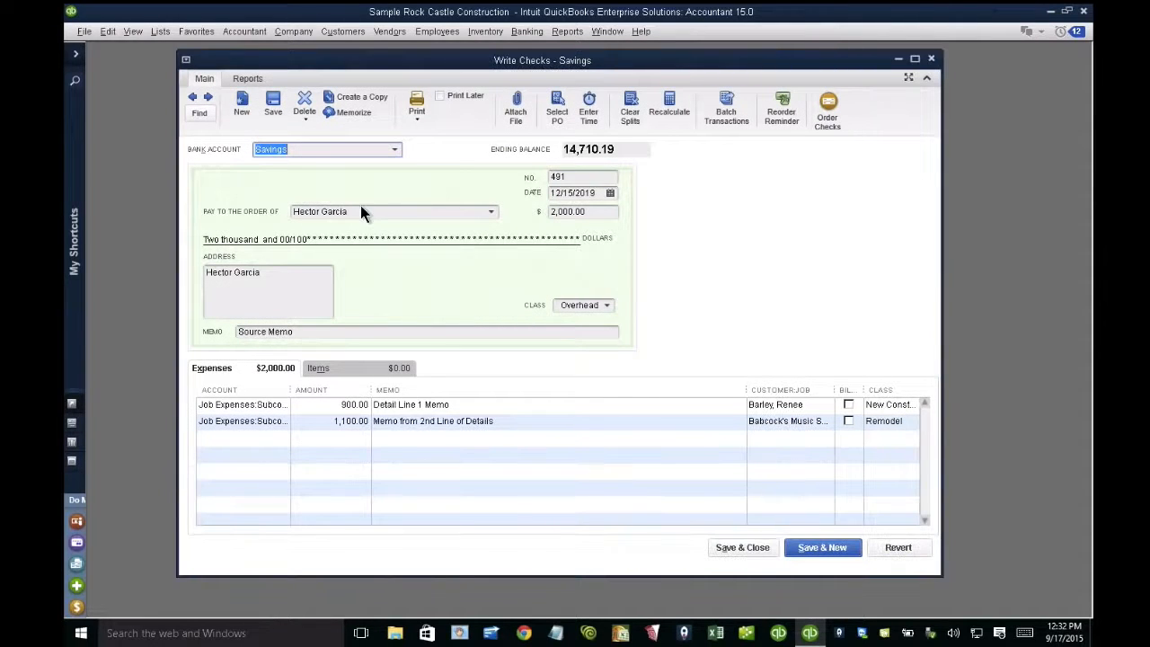
pyautogui.click(360, 208)
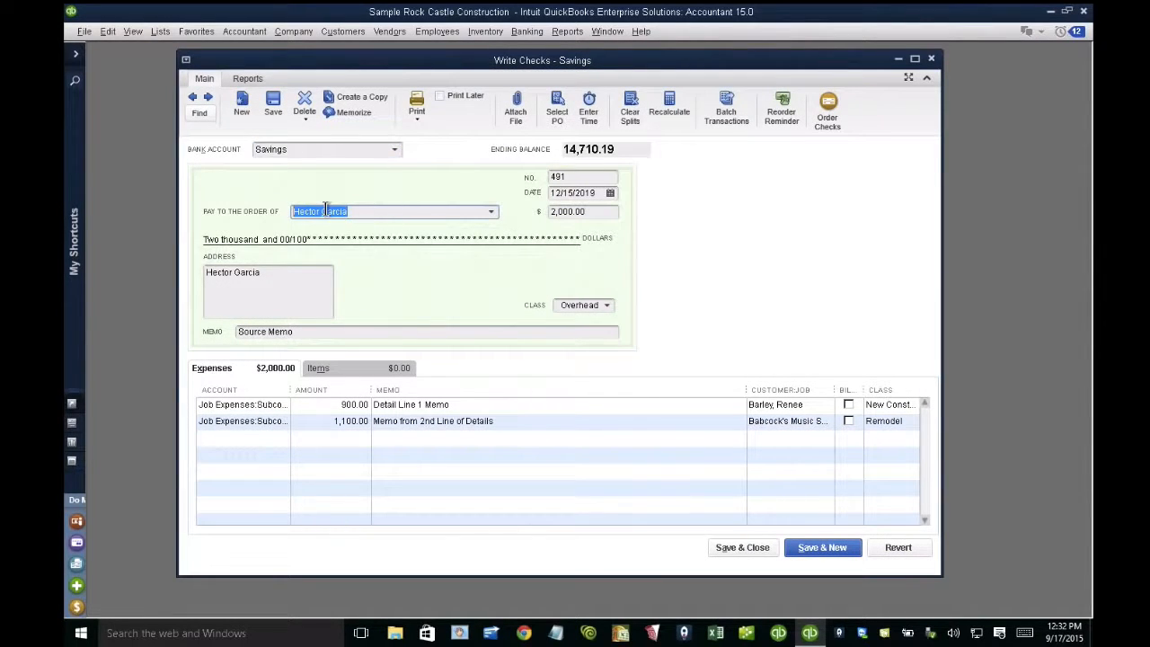
pyautogui.moveTo(291, 150); pyautogui.dragTo(253, 146)
pyautogui.press('ctrl')
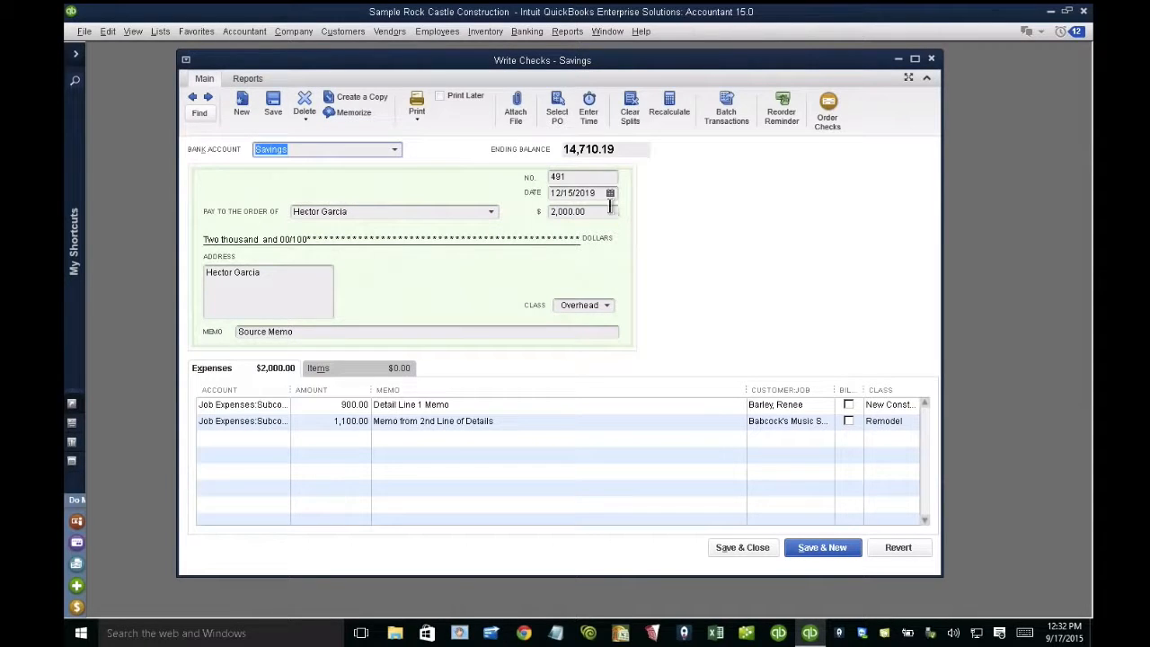
pyautogui.click(568, 212)
pyautogui.press('ctrl')
pyautogui.click(608, 305)
pyautogui.click(607, 306)
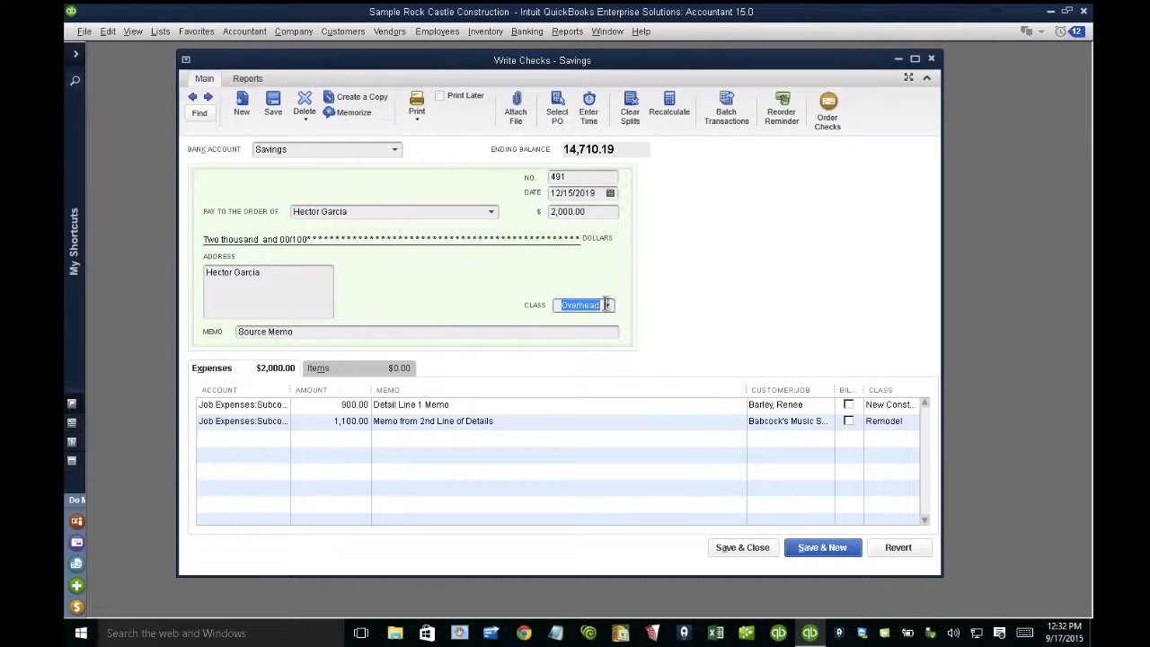
pyautogui.press('ctrl')
pyautogui.click(292, 334)
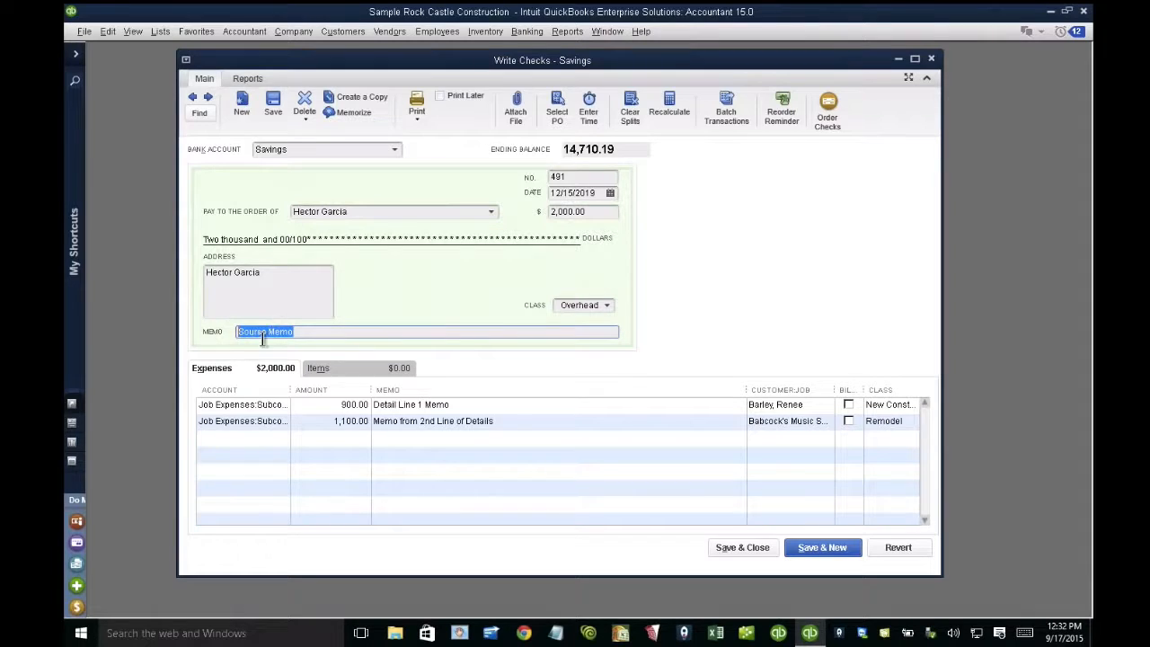
pyautogui.press('ctrl')
# Review the expense lines' account, amount, memo, customer job and class, widening the Account and Customer:Job columns to read them
pyautogui.click(289, 407)
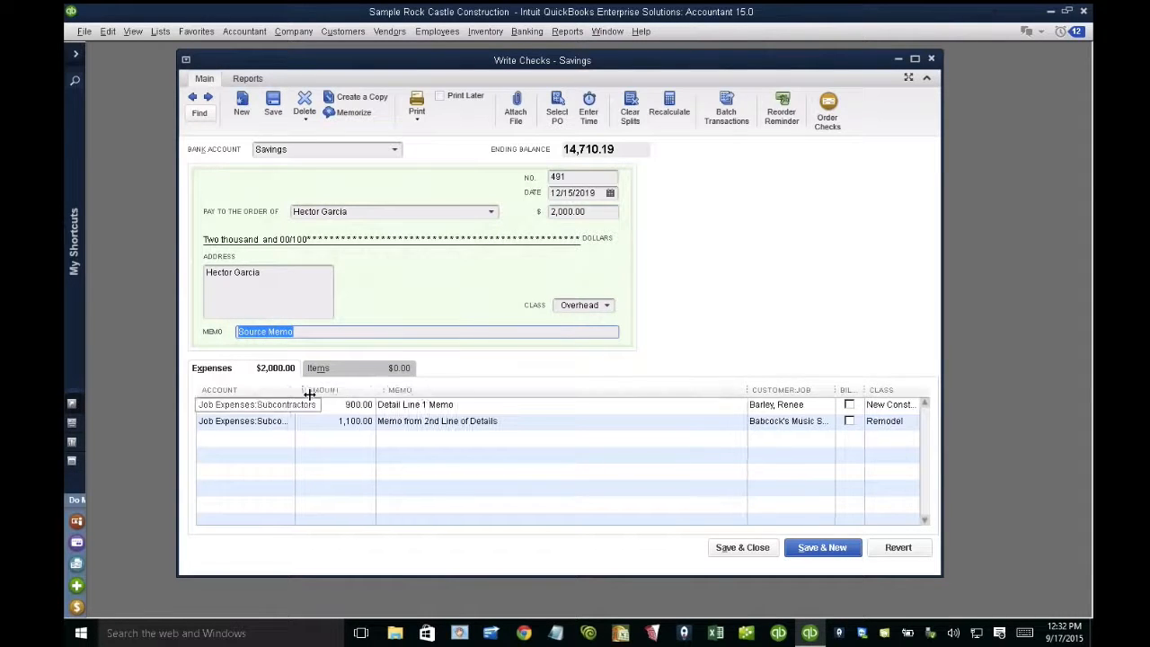
pyautogui.press('ctrl')
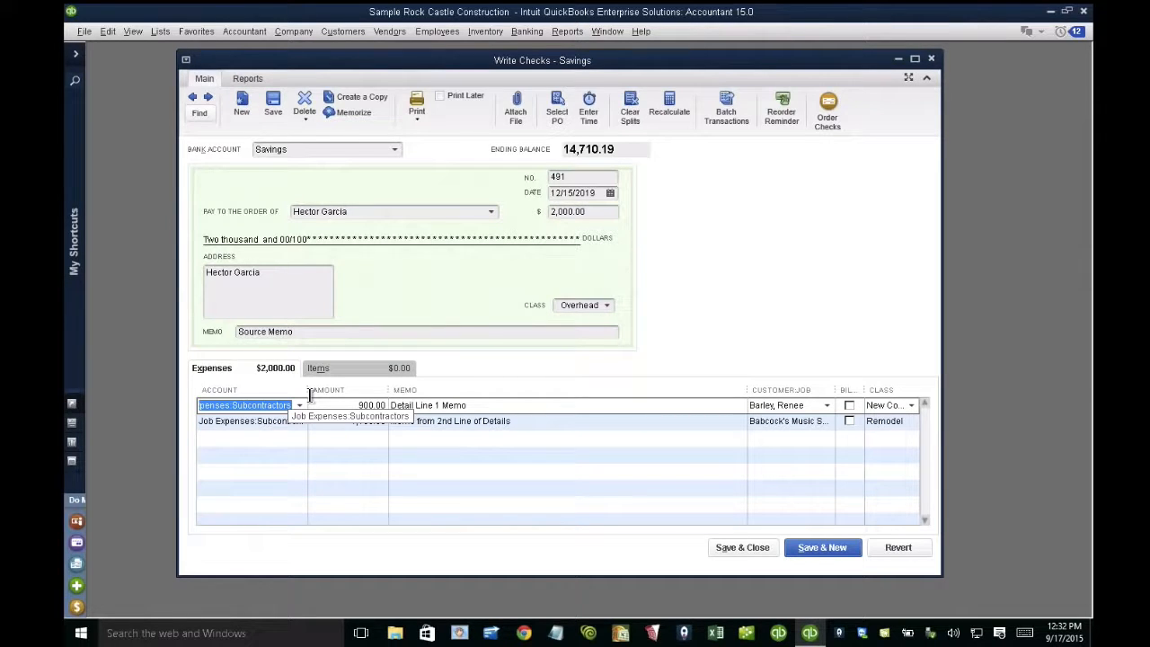
pyautogui.click(282, 422)
pyautogui.press('ctrl')
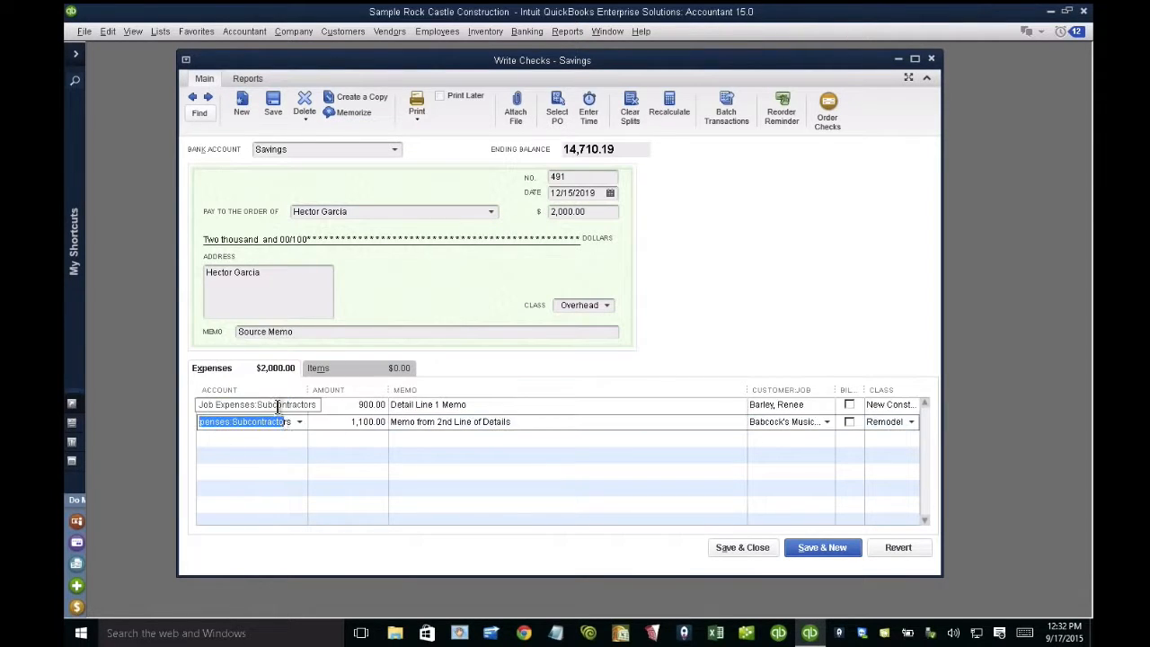
pyautogui.click(274, 406)
pyautogui.click(370, 405)
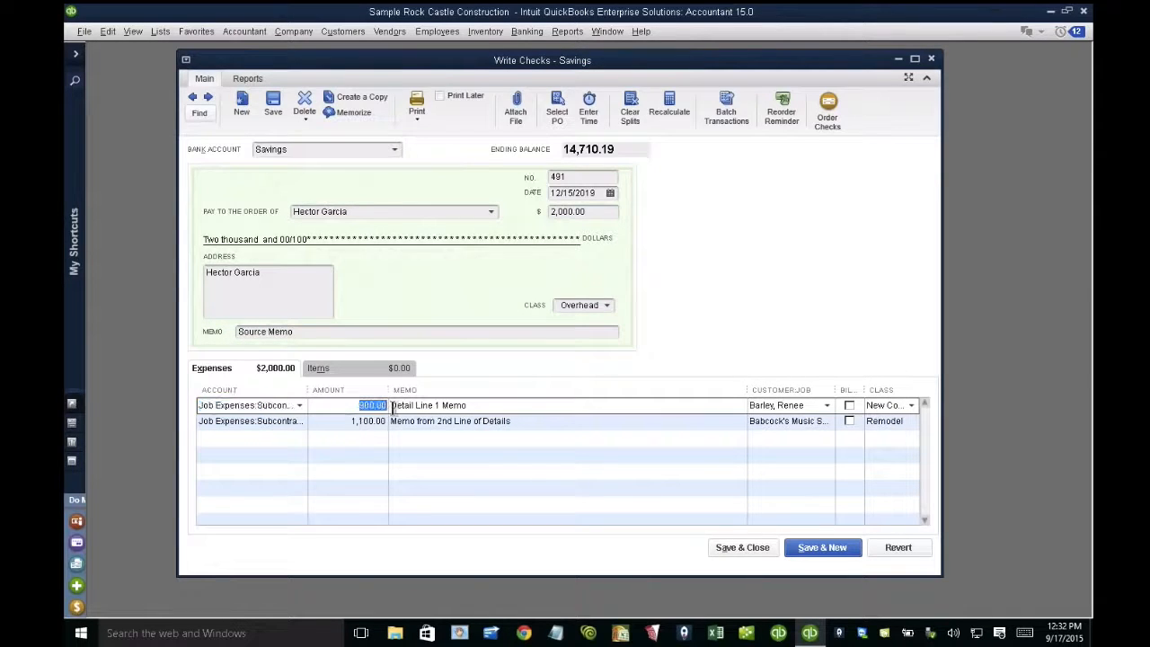
pyautogui.press('ctrl')
pyautogui.click(452, 405)
pyautogui.press('ctrl')
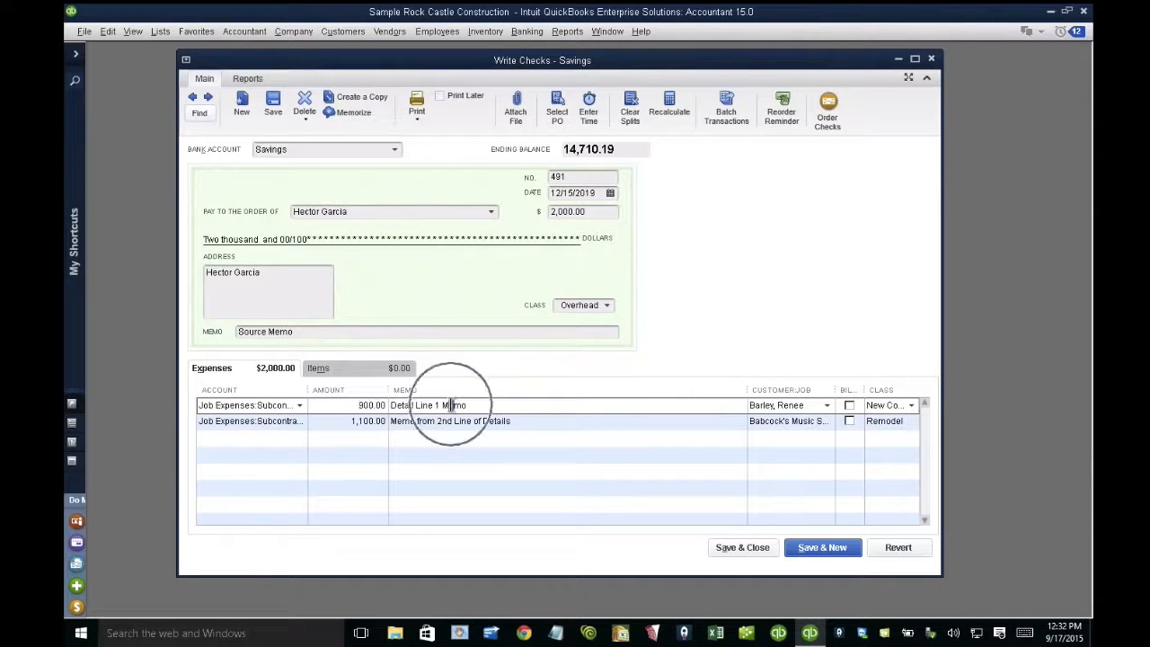
pyautogui.moveTo(451, 405); pyautogui.dragTo(457, 405)
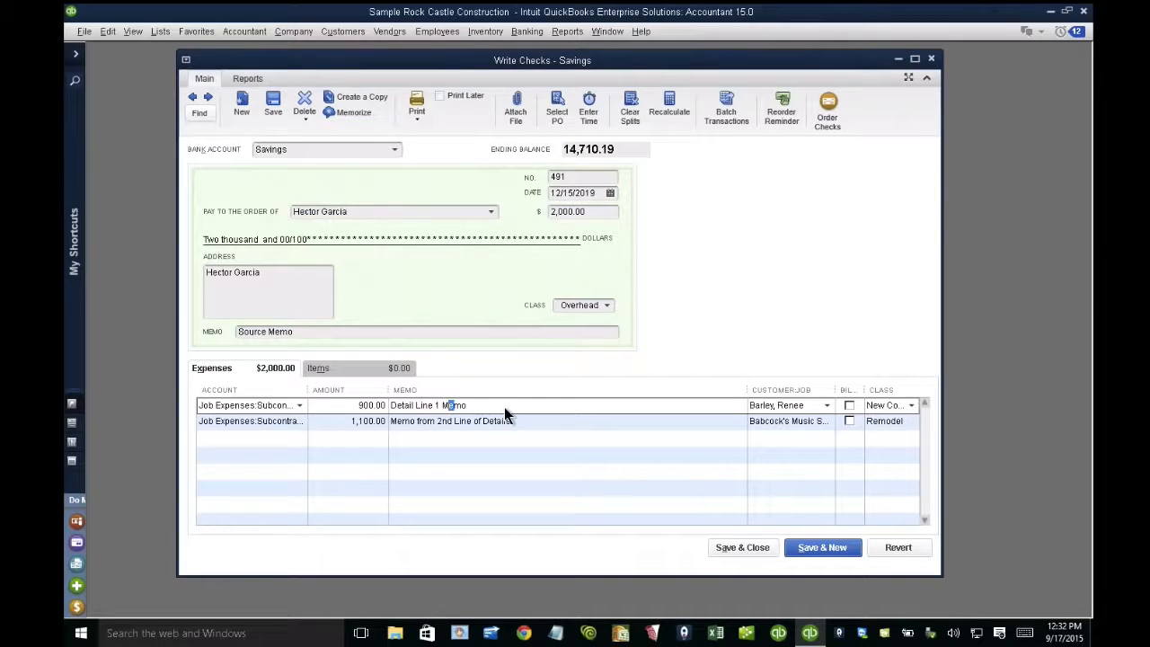
pyautogui.moveTo(746, 390); pyautogui.dragTo(719, 390)
pyautogui.click(760, 406)
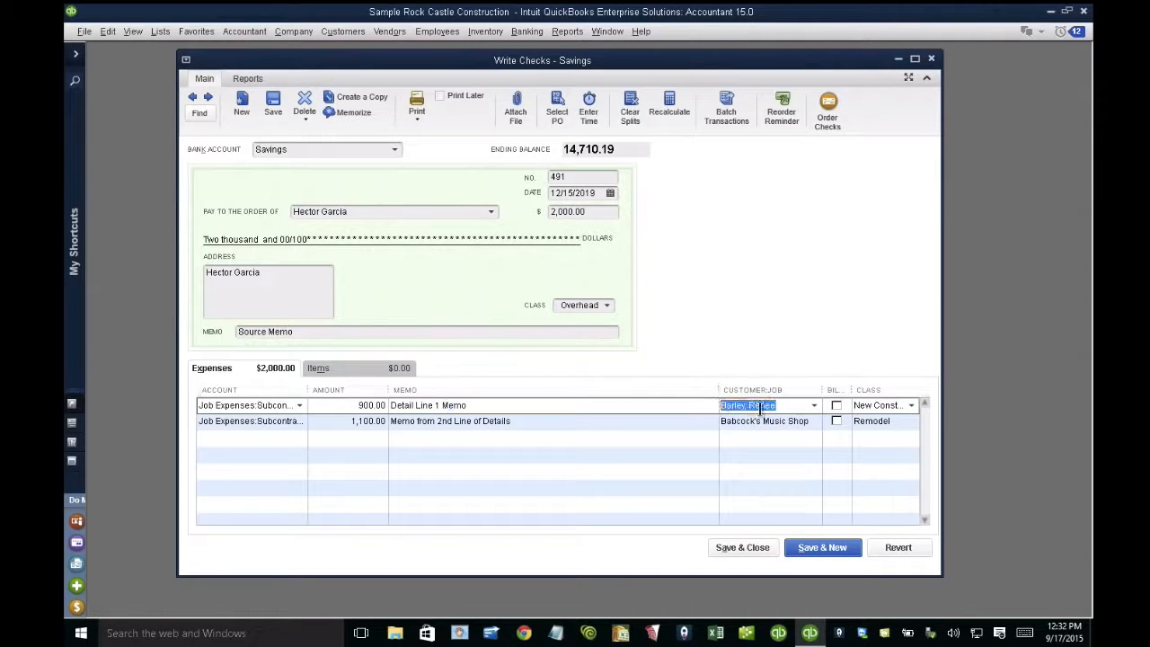
pyautogui.click(912, 405)
pyautogui.press('ctrl')
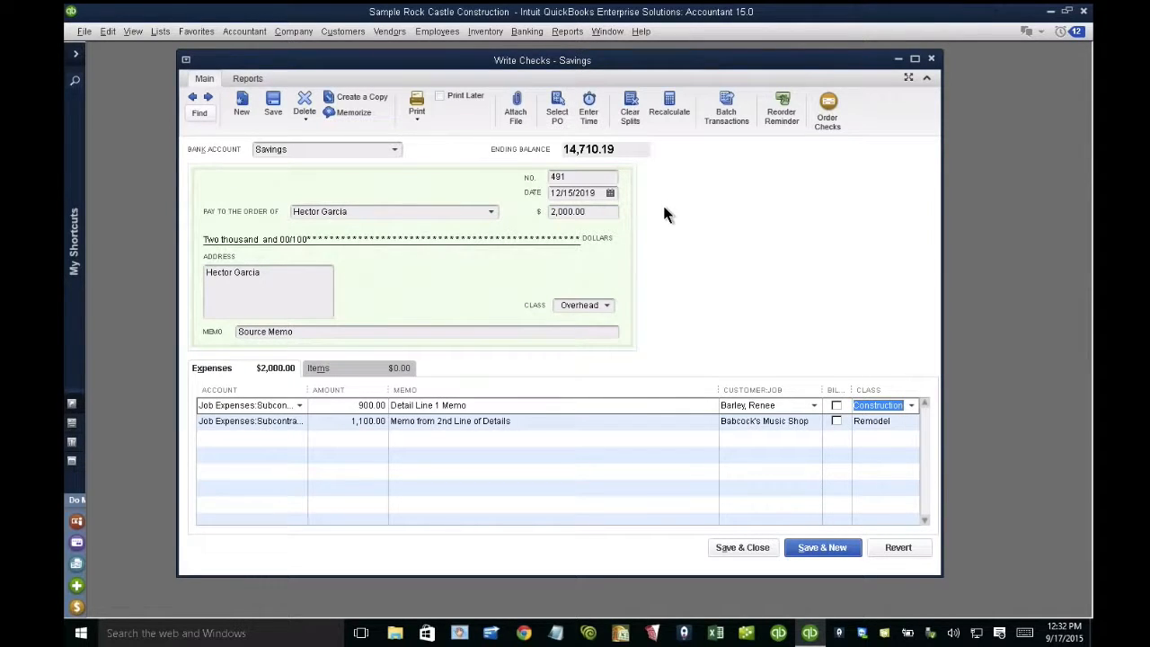
# Open the check's Transaction Journal report, maximize it and widen the Account, Memo and Name columns
pyautogui.hotkey('ctrl', 'y')
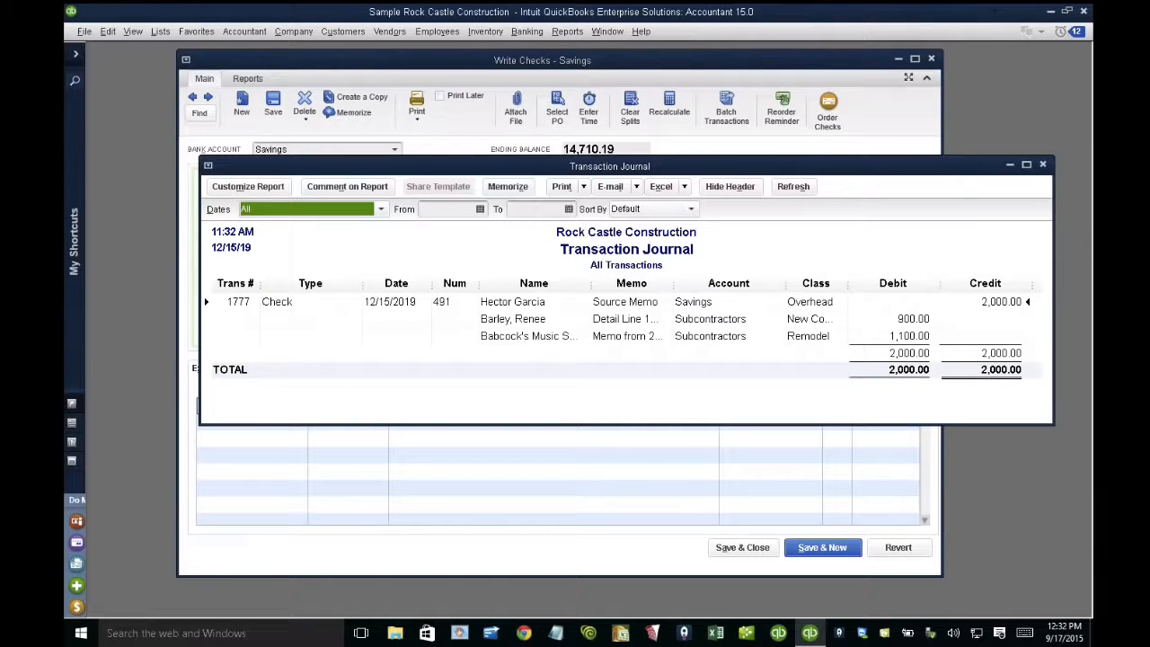
pyautogui.click(1026, 168)
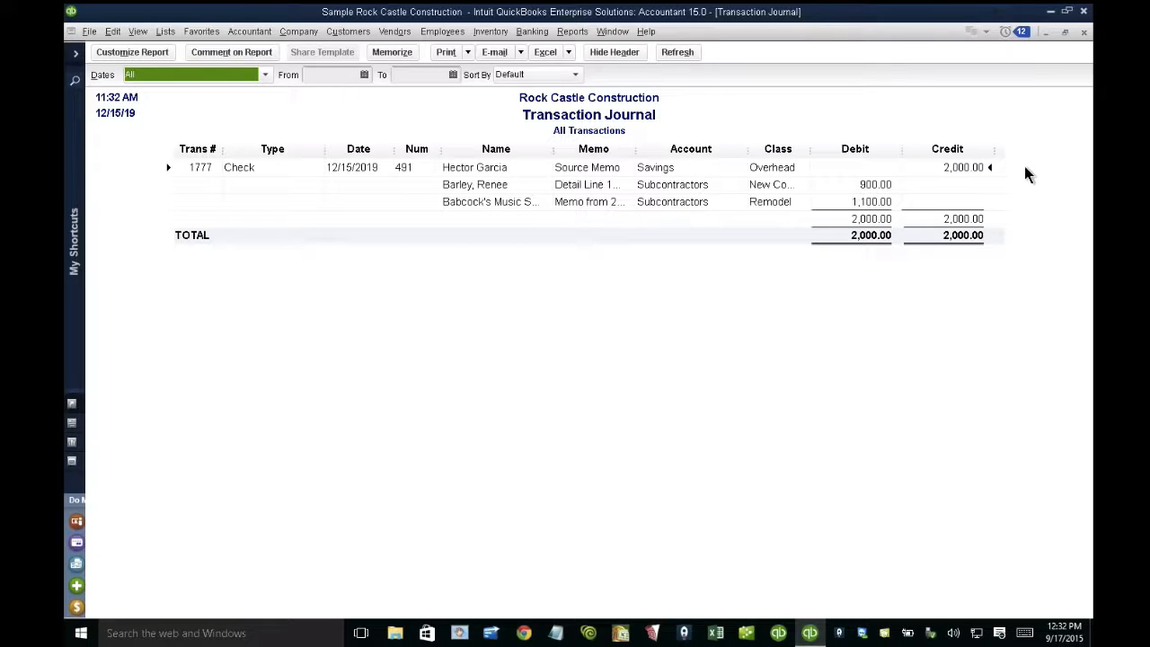
pyautogui.moveTo(759, 150); pyautogui.dragTo(782, 150)
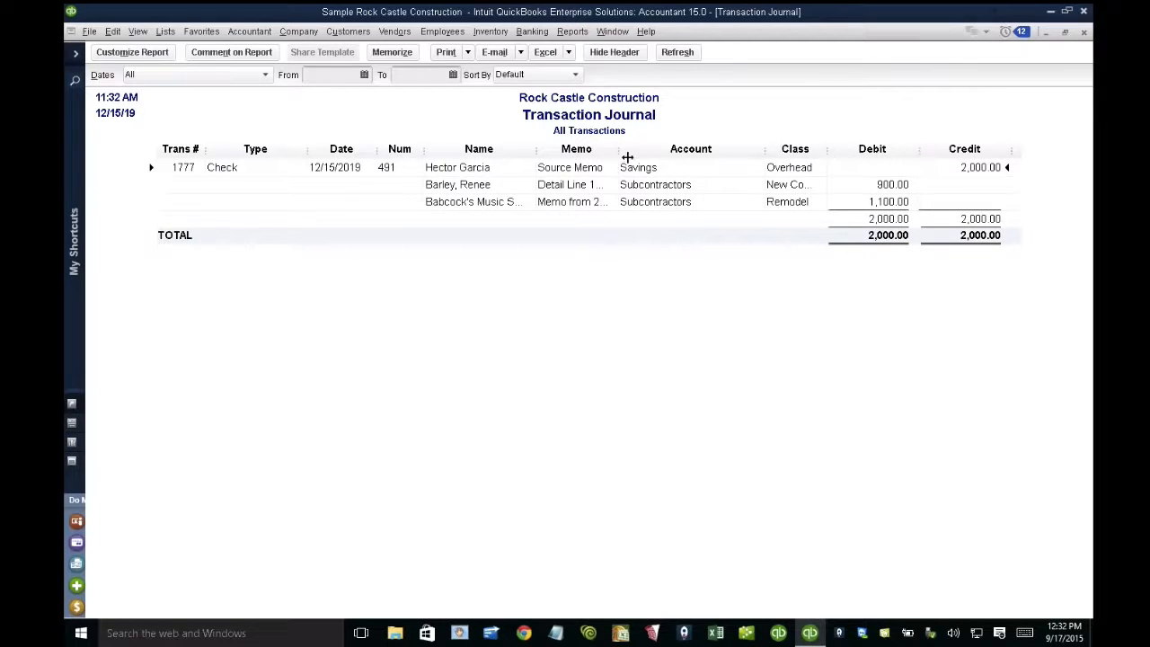
pyautogui.moveTo(628, 157); pyautogui.dragTo(740, 159)
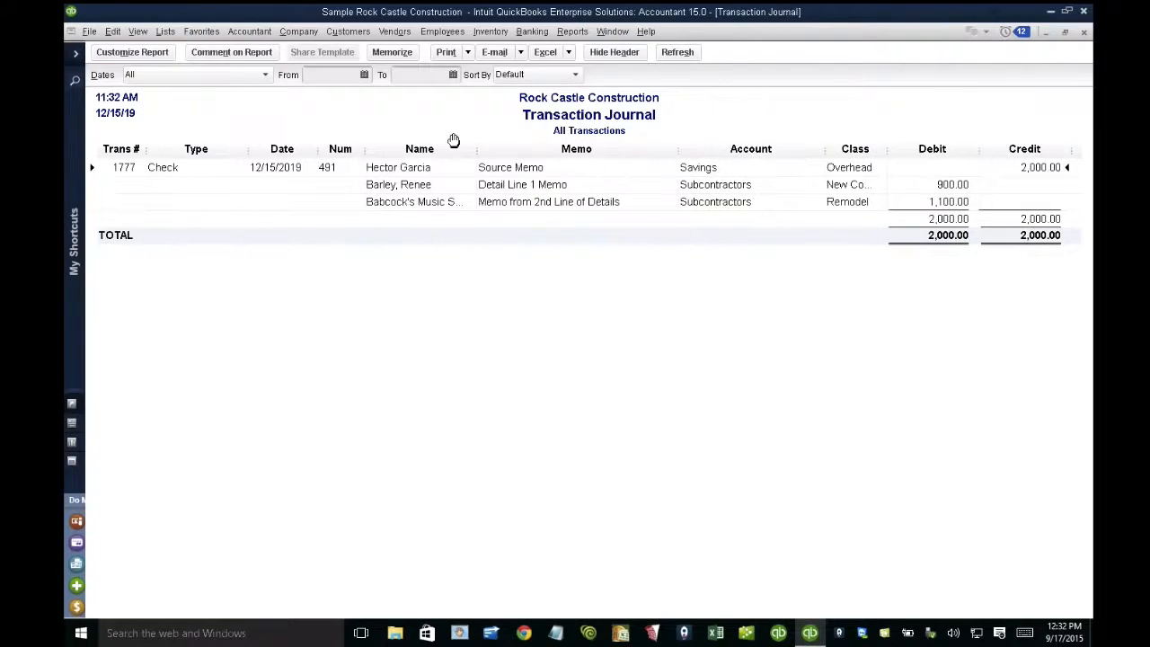
pyautogui.moveTo(476, 149); pyautogui.dragTo(489, 148)
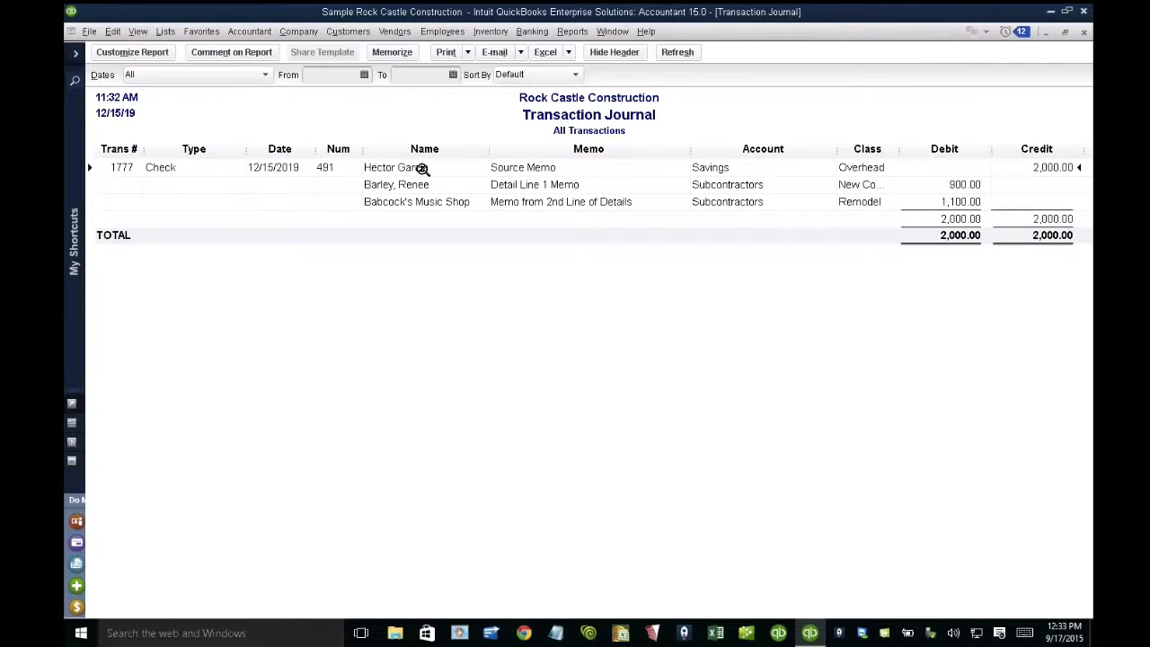
pyautogui.click(421, 169)
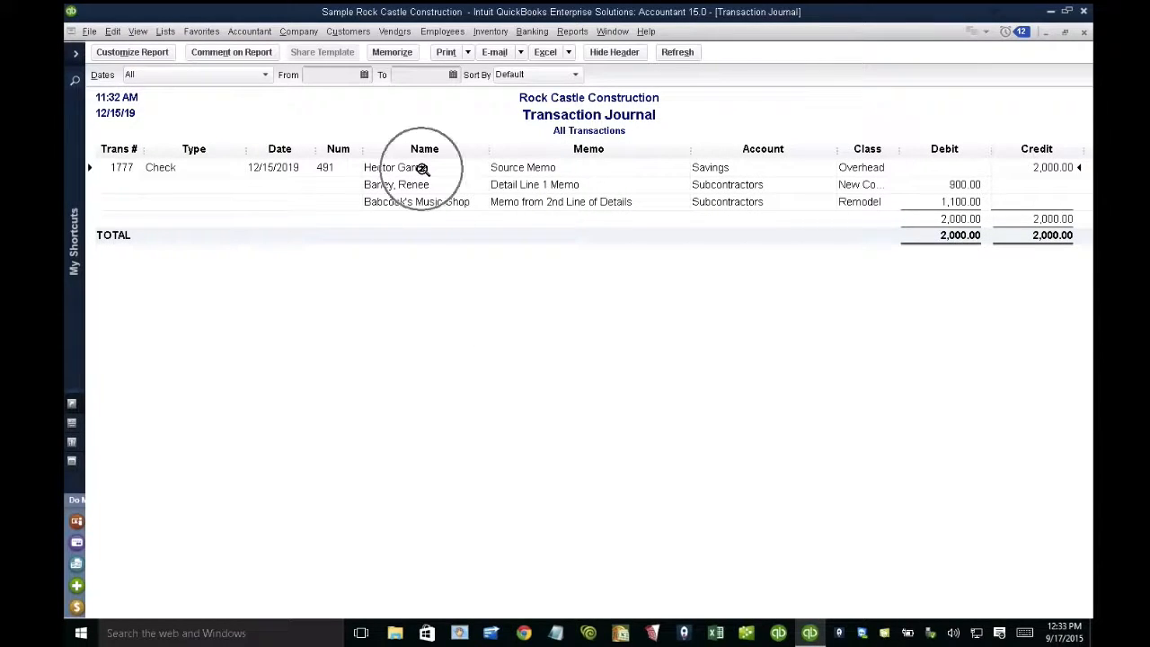
# Open the check from the journal's source line and set its header memo to "This is the memo from the source"
pyautogui.doubleClick(554, 168)
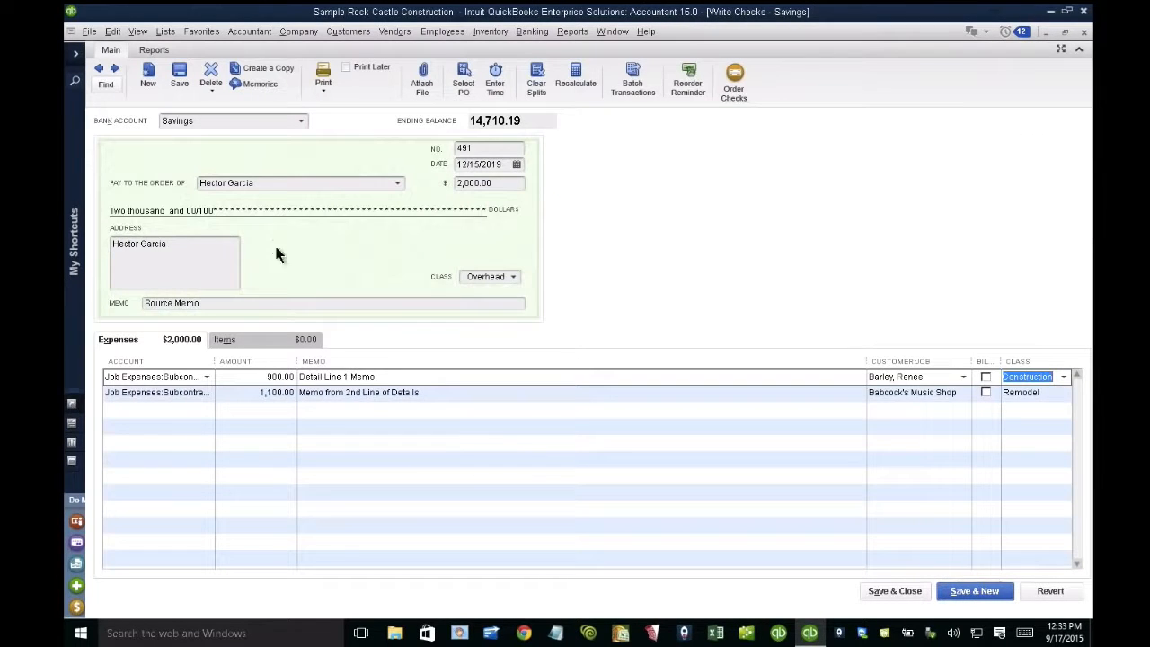
pyautogui.click(151, 303)
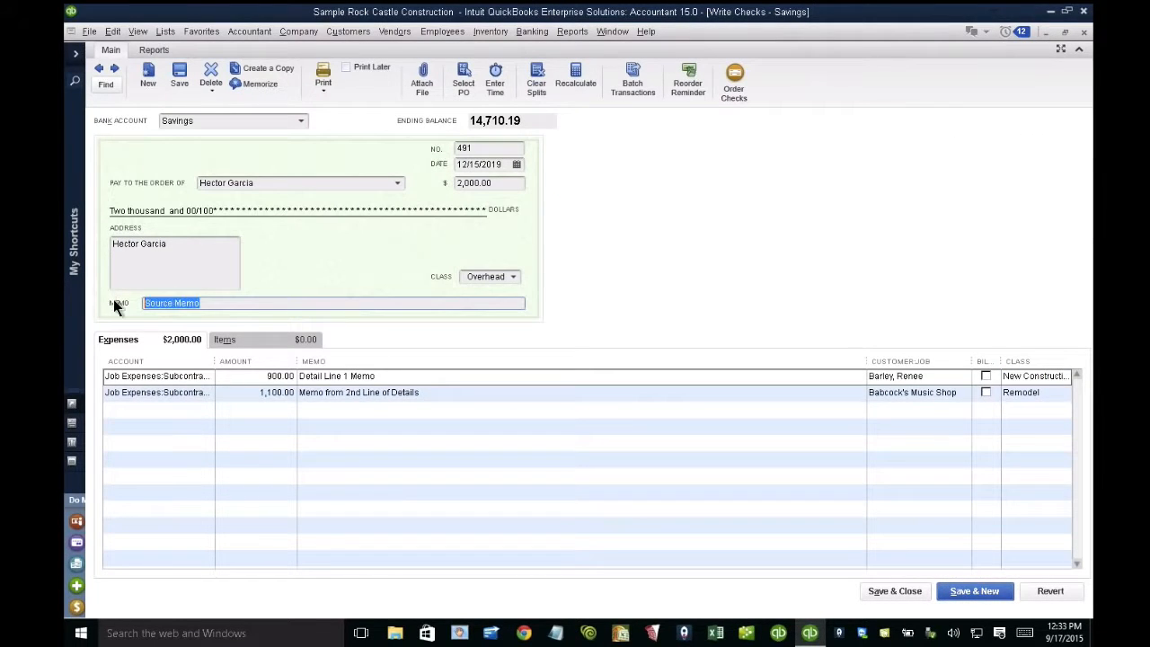
pyautogui.write('This is the memo from the source')
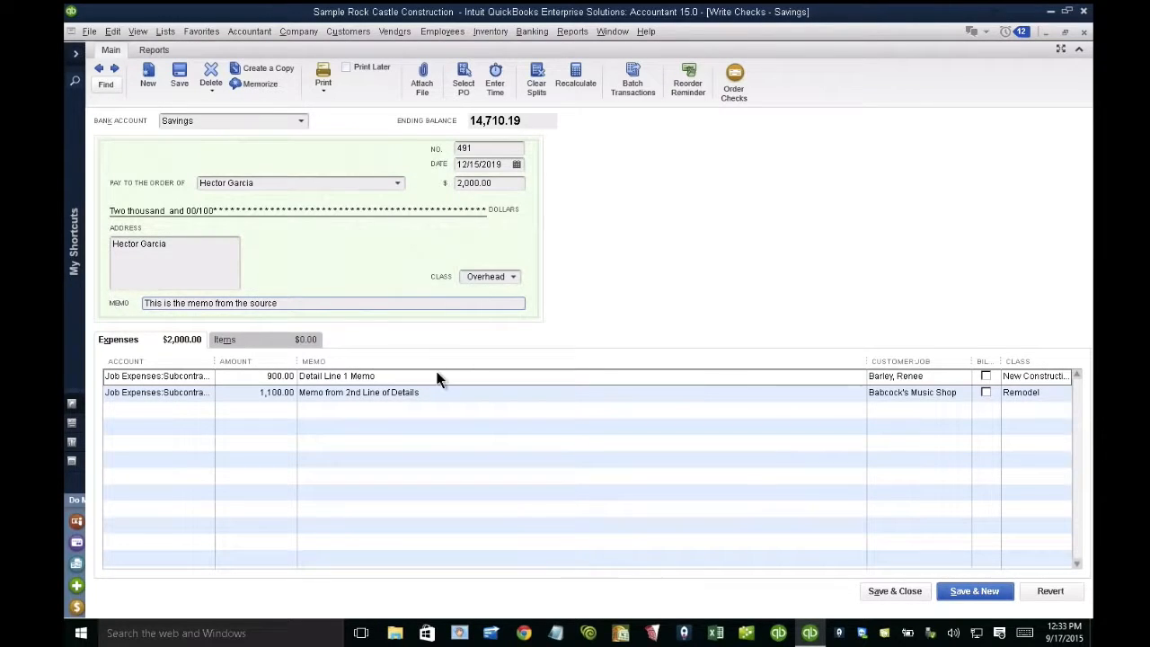
# Set the first expense line's memo to "This is the detail memo" and save and close the check
pyautogui.click(409, 374)
pyautogui.write('This is')
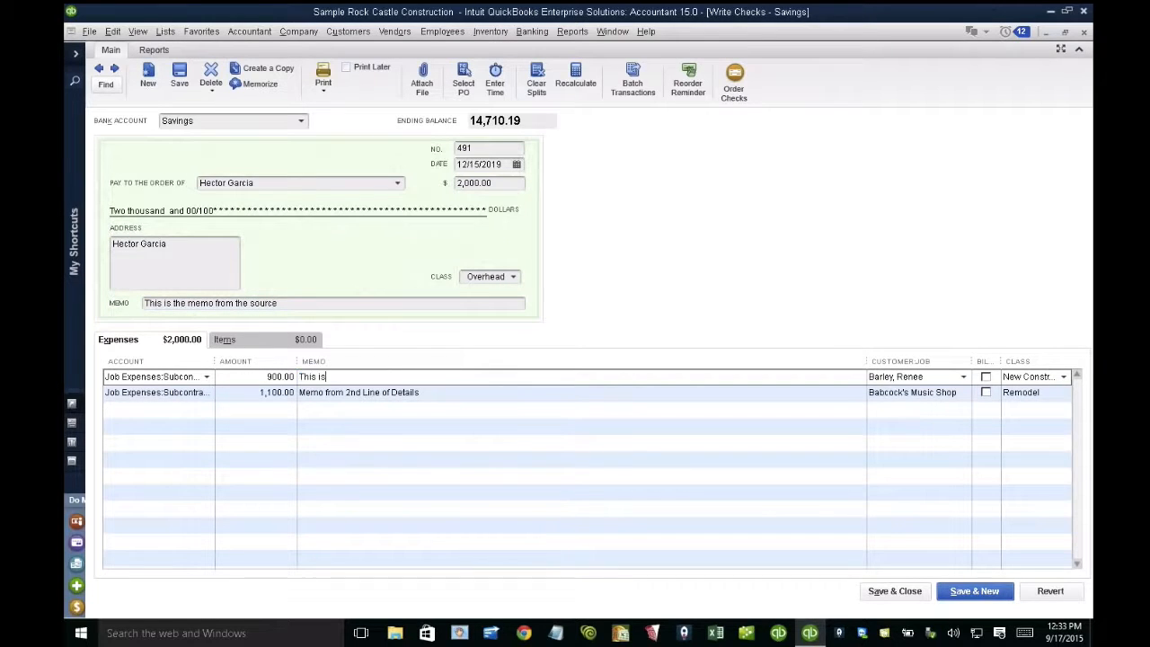
pyautogui.write(' the detail memo')
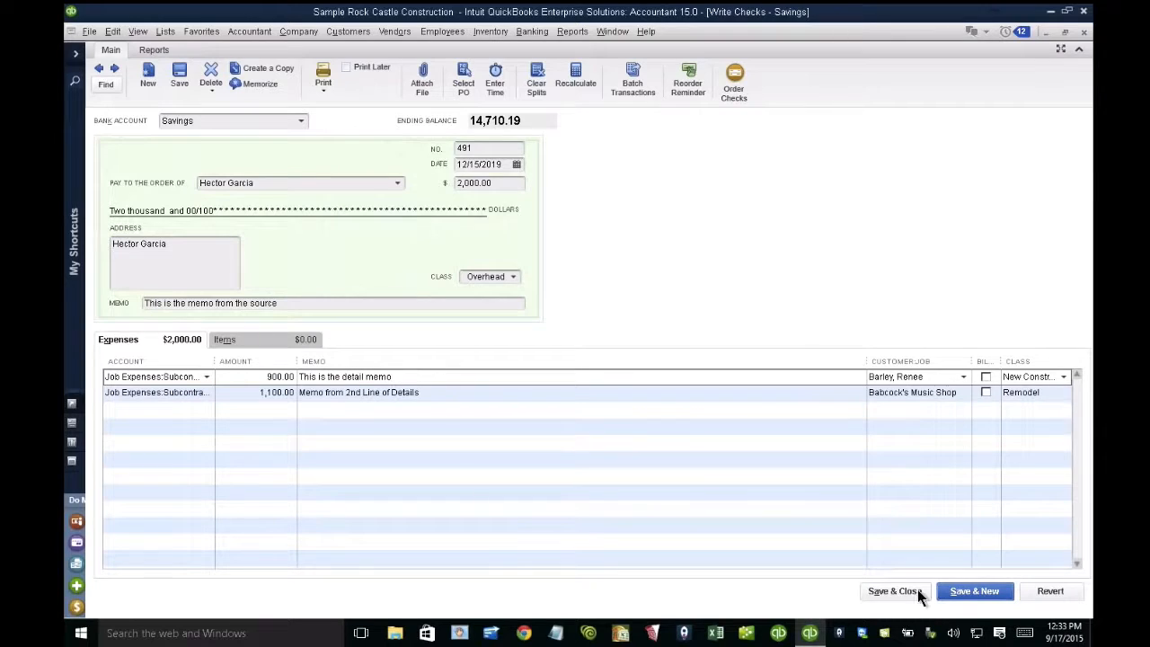
pyautogui.click(889, 590)
# Compare the source and detail lines in the check's updated Transaction Journal, widening the Class column and narrowing the Account column
pyautogui.click(513, 205)
pyautogui.hotkey('ctrl', 'y')
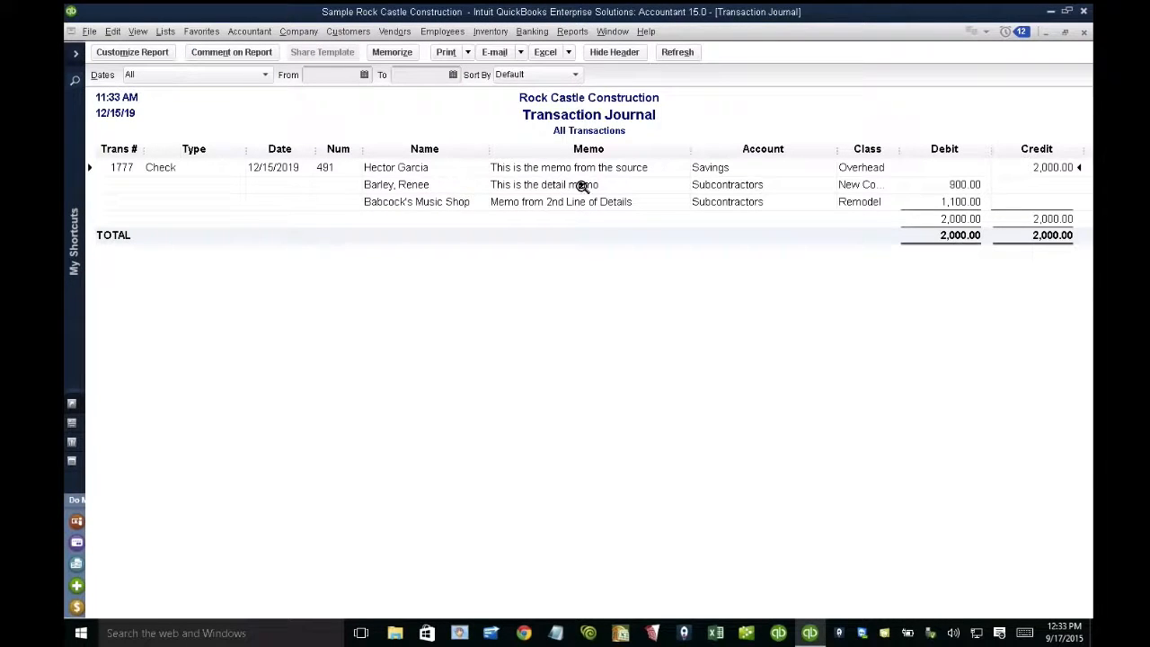
pyautogui.press('ctrl')
pyautogui.press('ctrl')
pyautogui.press('ctrl')
pyautogui.press('ctrl')
pyautogui.moveTo(903, 151); pyautogui.dragTo(928, 151)
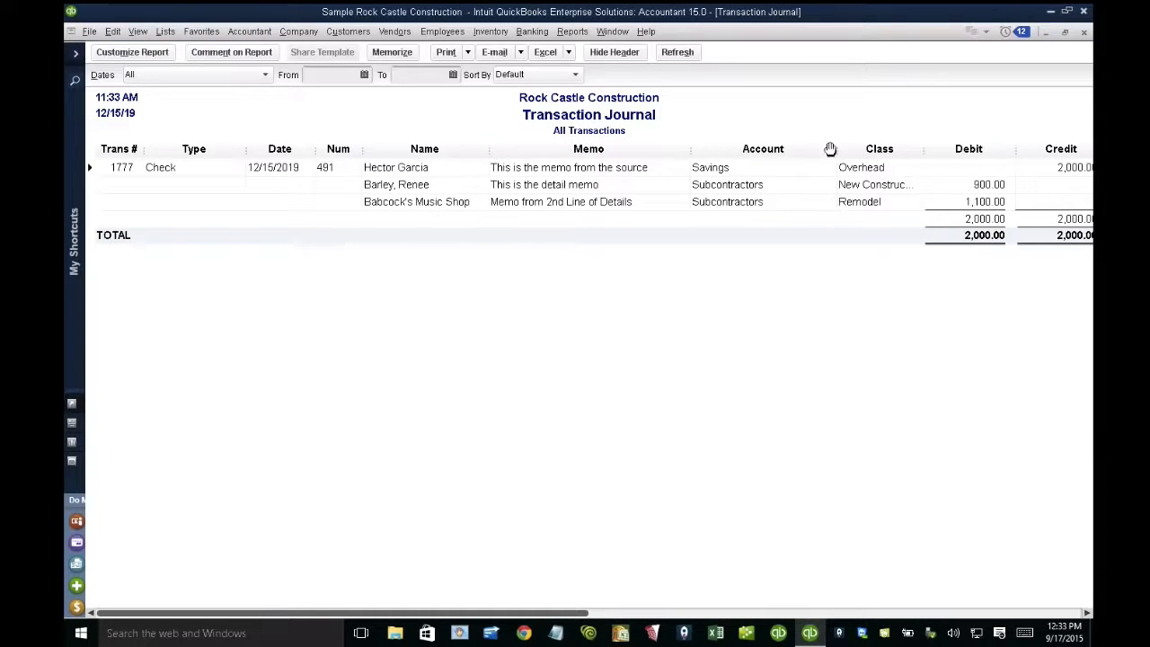
pyautogui.moveTo(815, 148); pyautogui.dragTo(808, 147)
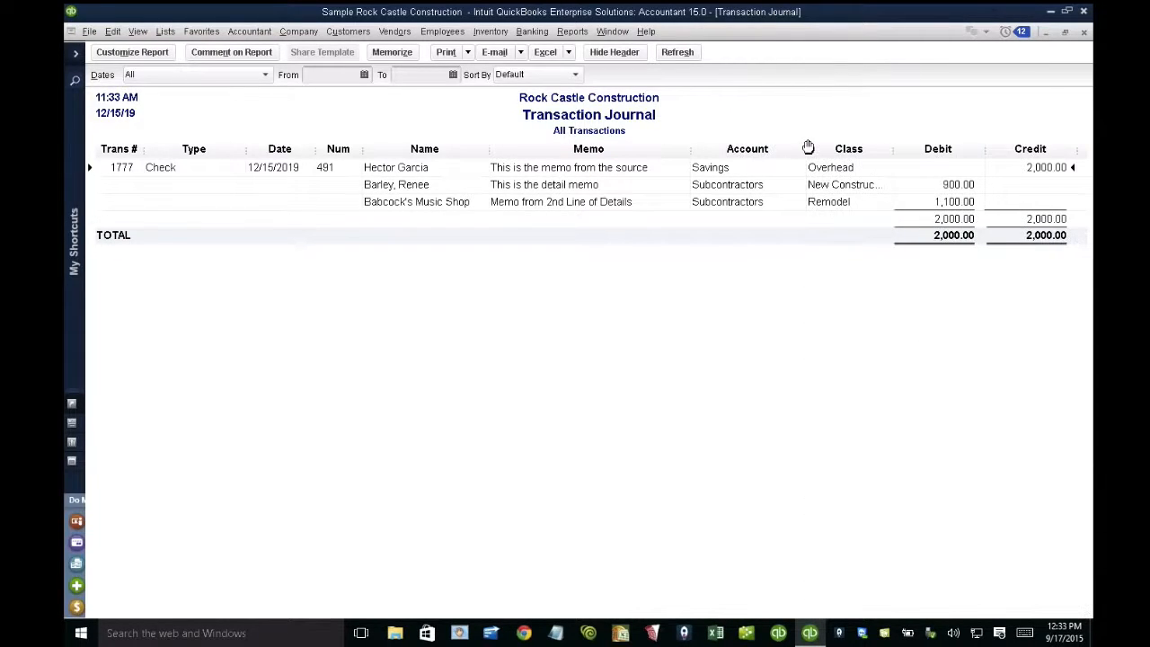
# Filter the Transaction Journal by Detail Level set to Summary only and apply it to the report
pyautogui.click(103, 56)
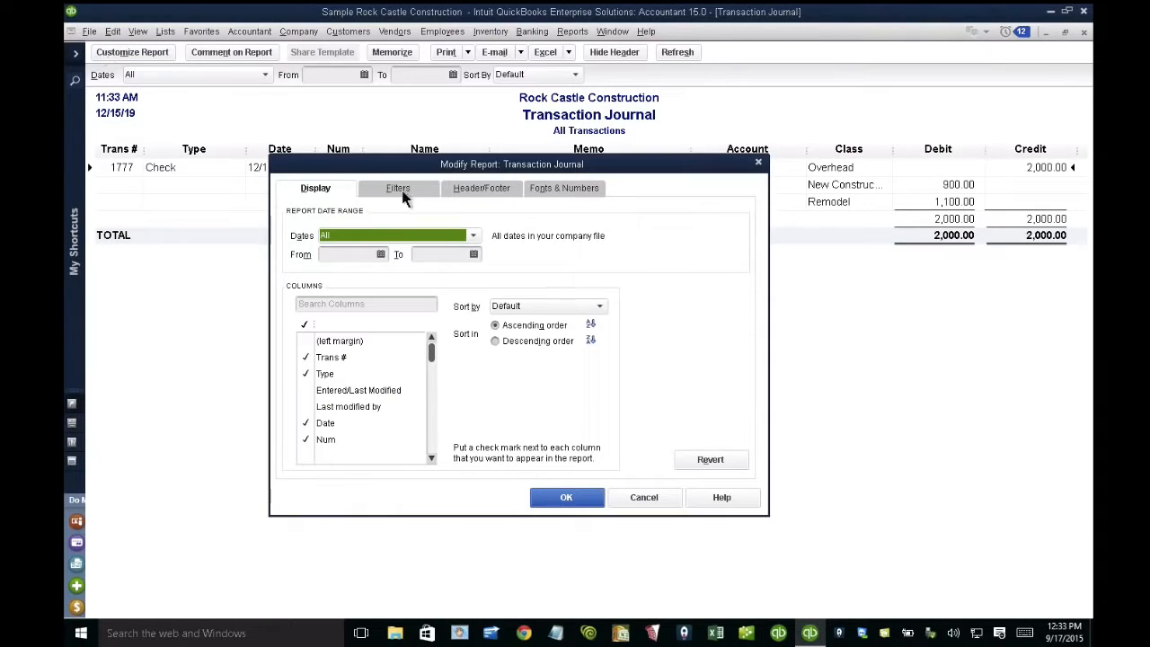
pyautogui.click(403, 191)
pyautogui.click(333, 309)
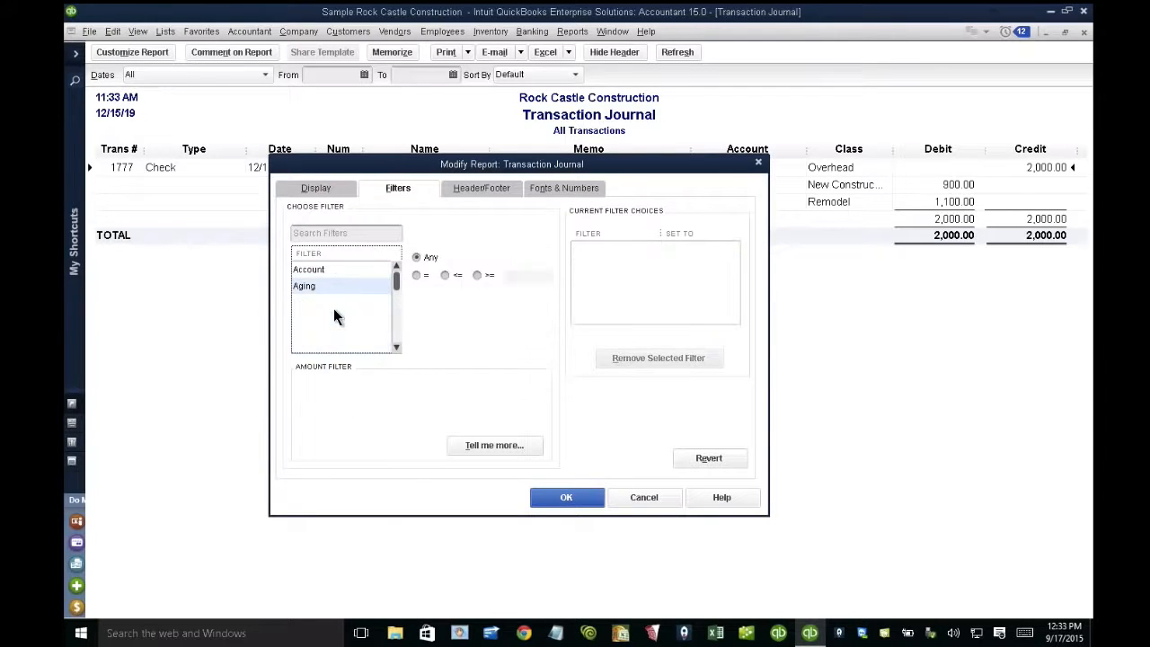
pyautogui.scroll(-2, 334, 310)
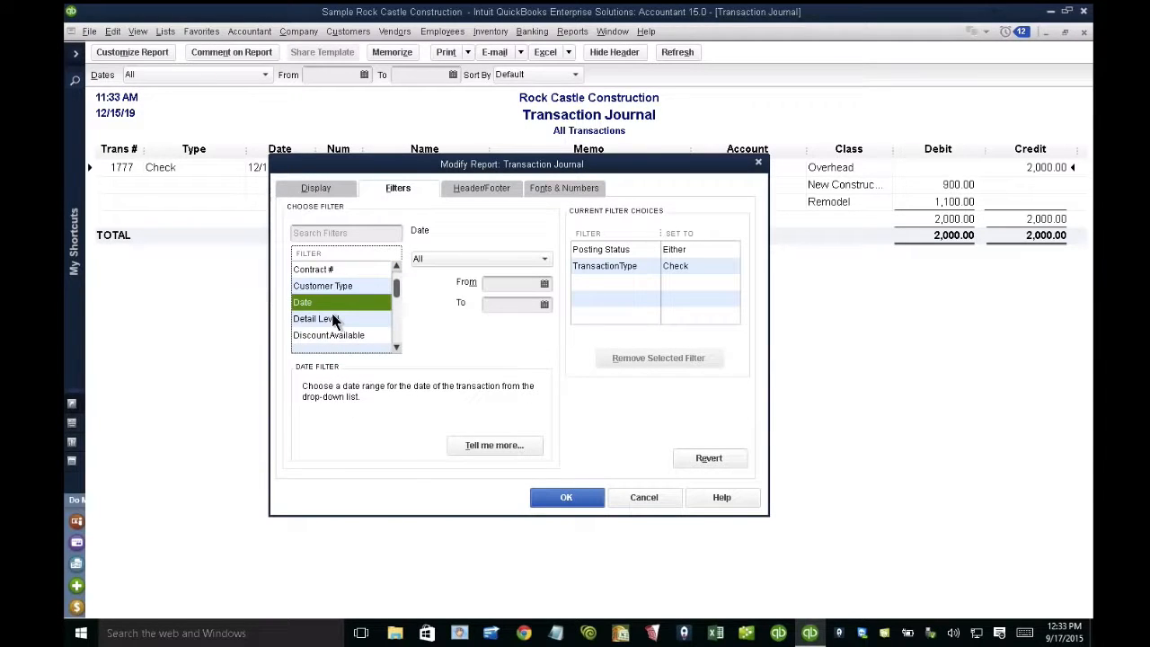
pyautogui.click(333, 321)
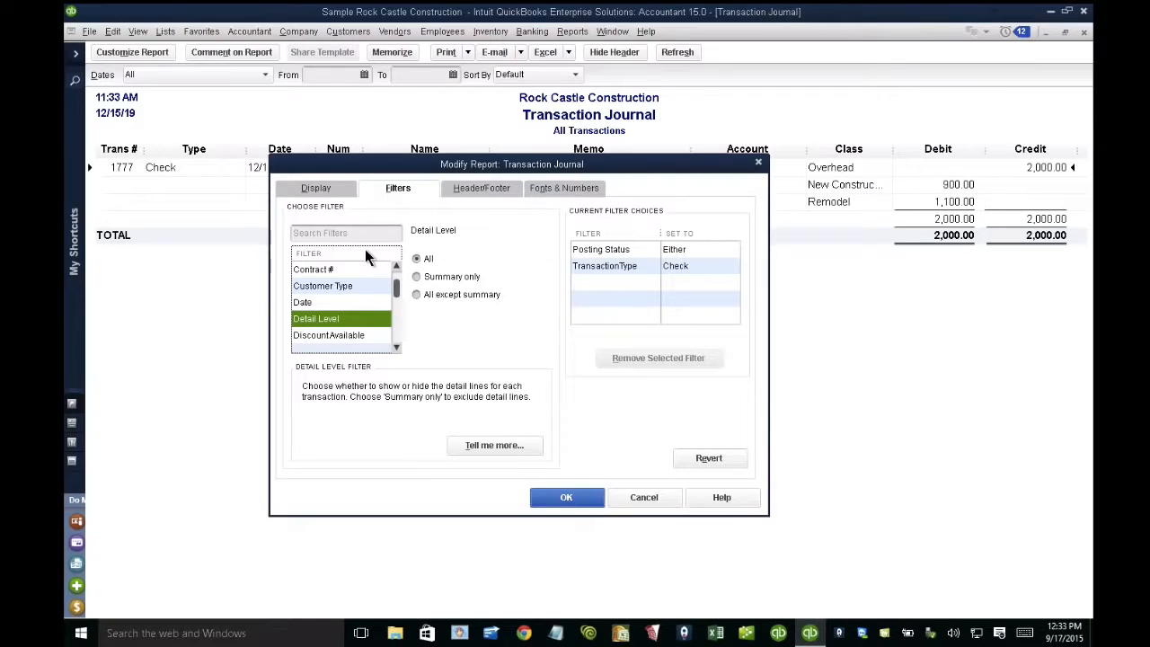
pyautogui.moveTo(409, 161); pyautogui.dragTo(407, 229)
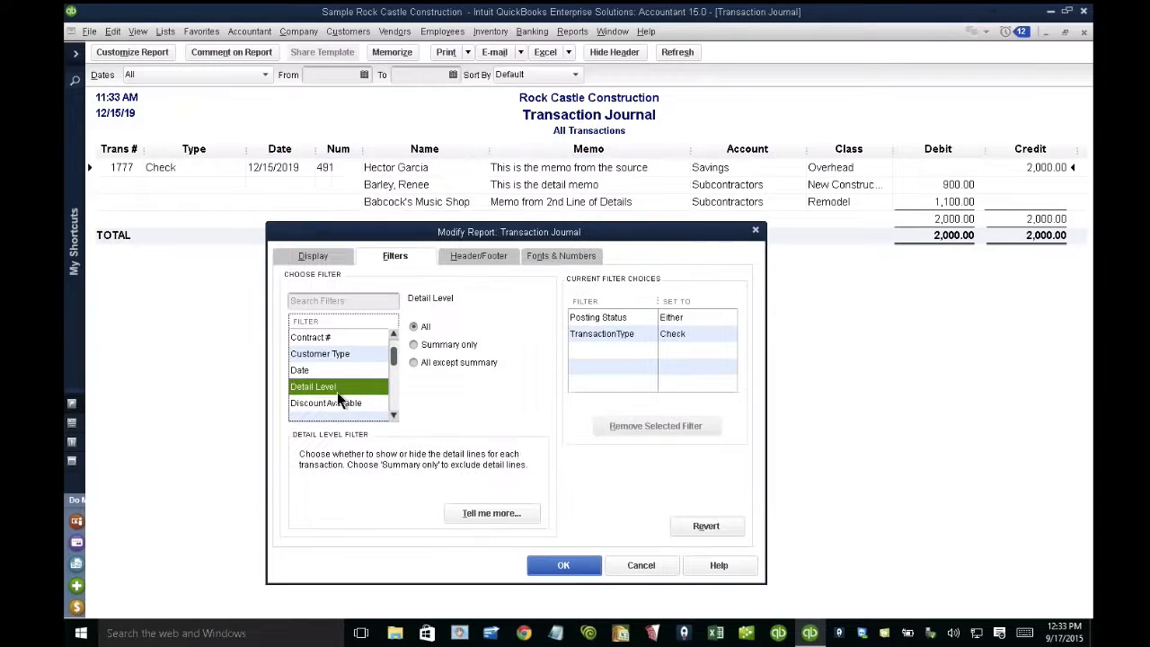
pyautogui.click(414, 345)
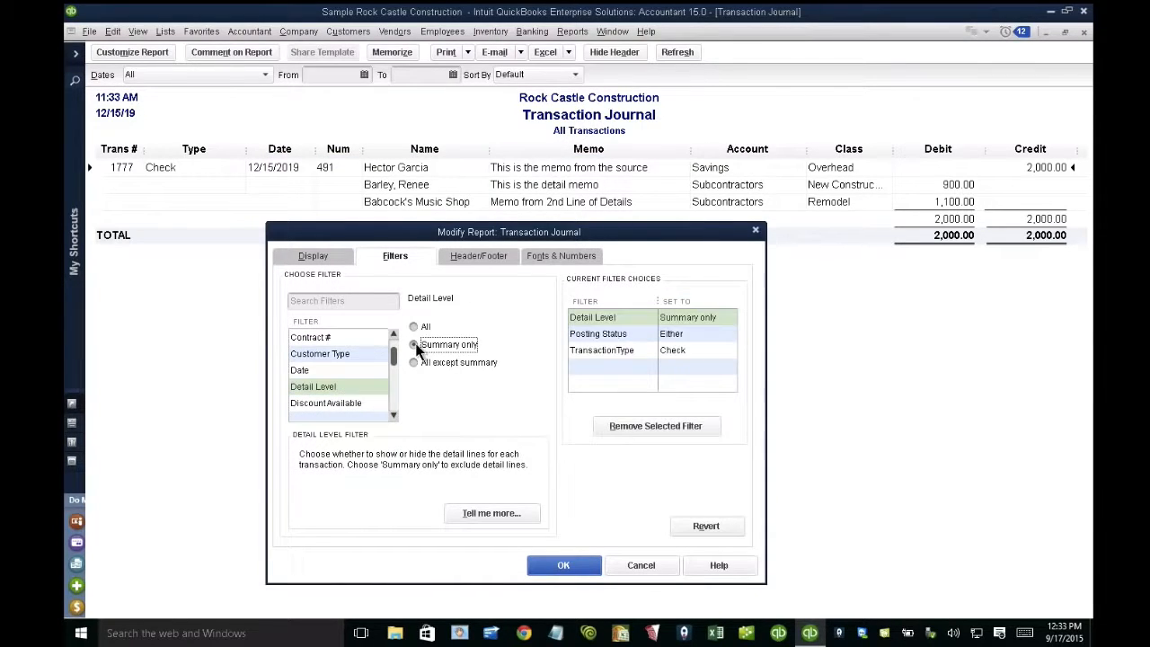
pyautogui.click(564, 568)
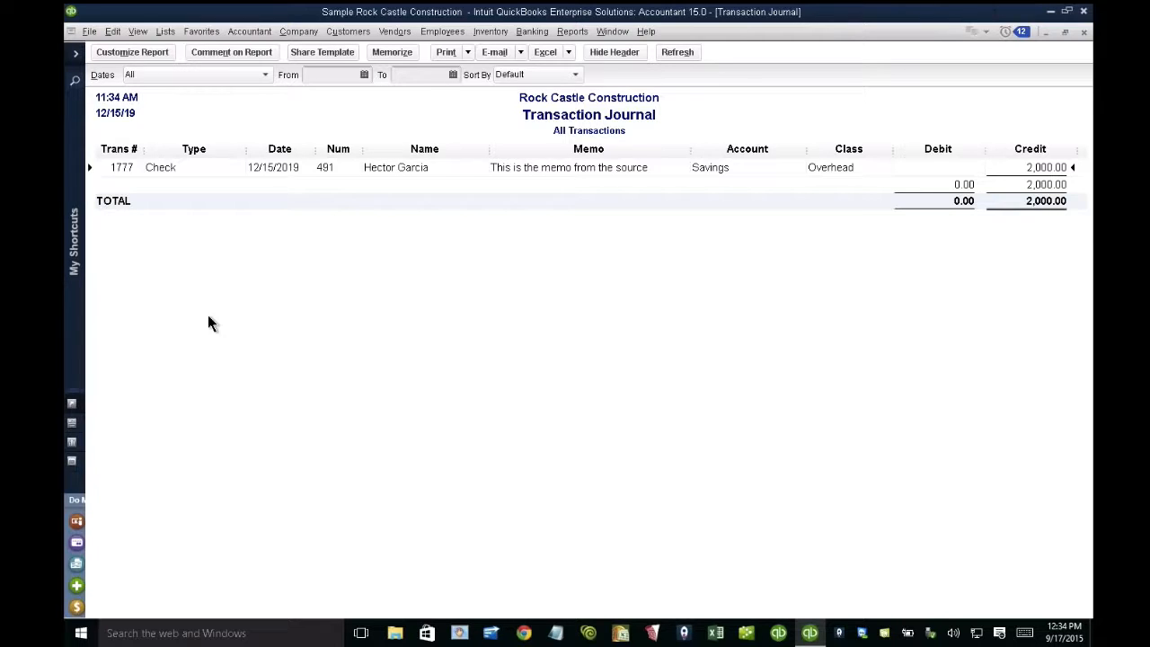
# Change the Transaction Journal's Detail Level filter to All except summary and apply it to the report
pyautogui.click(135, 53)
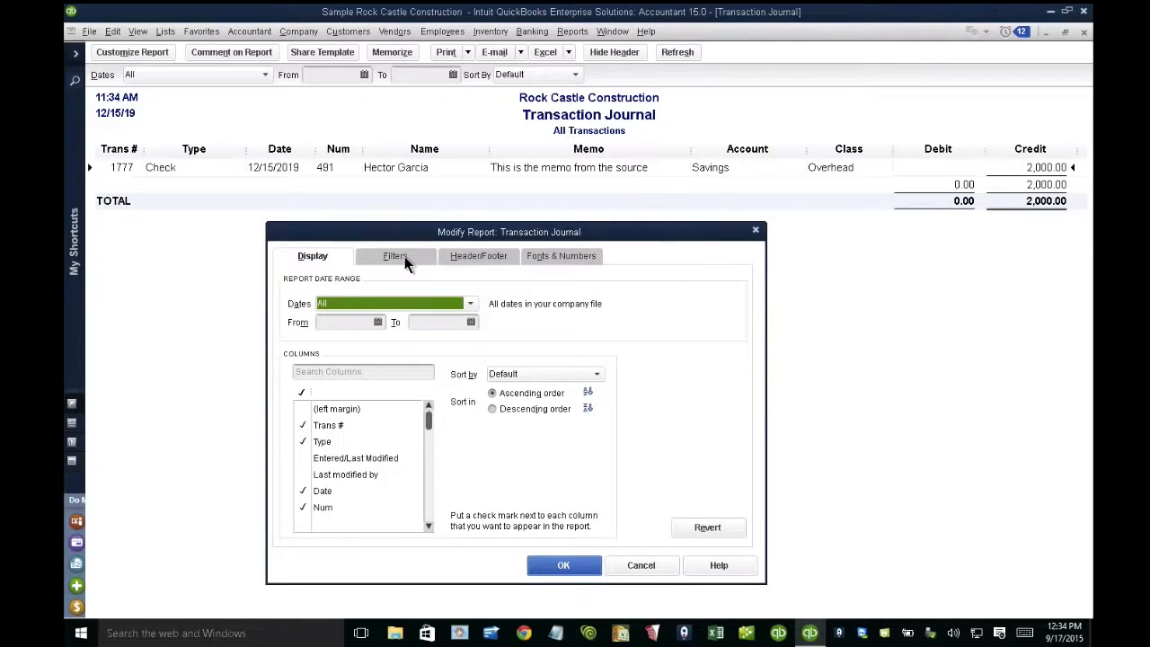
pyautogui.click(404, 257)
pyautogui.click(598, 318)
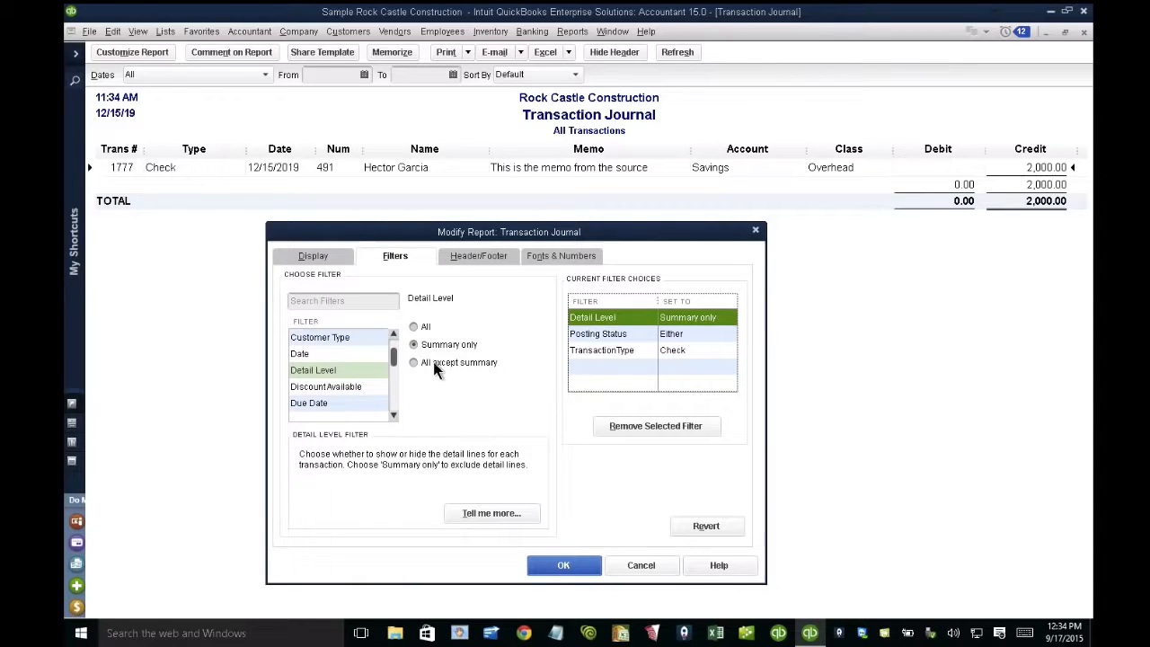
pyautogui.click(434, 369)
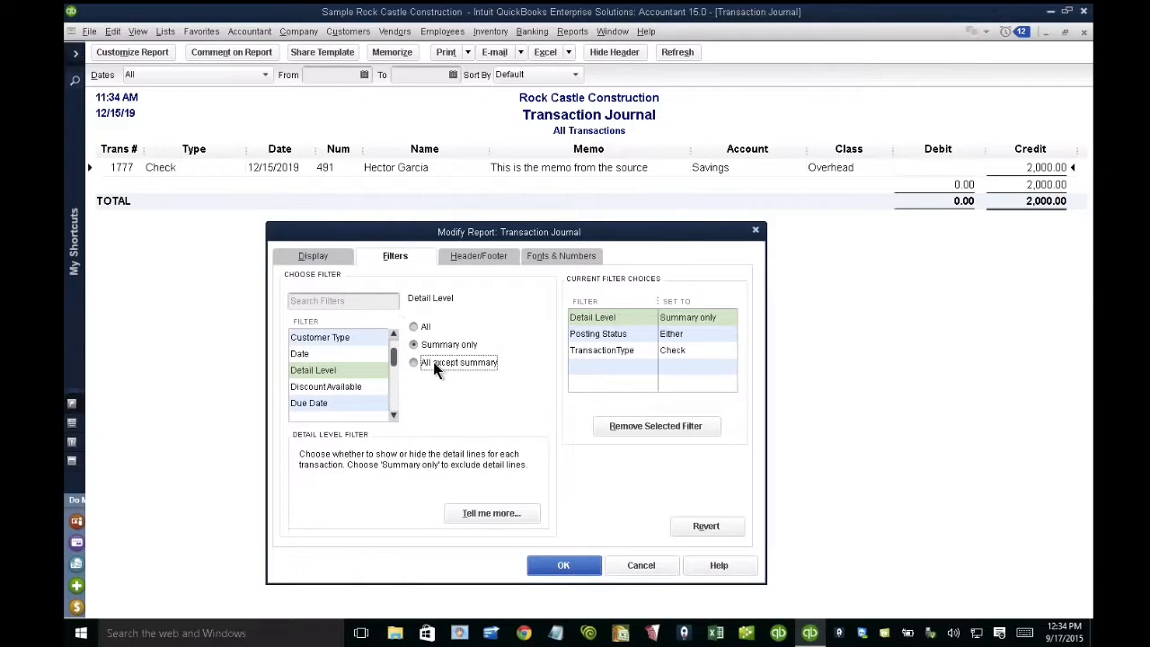
pyautogui.click(434, 363)
pyautogui.click(563, 565)
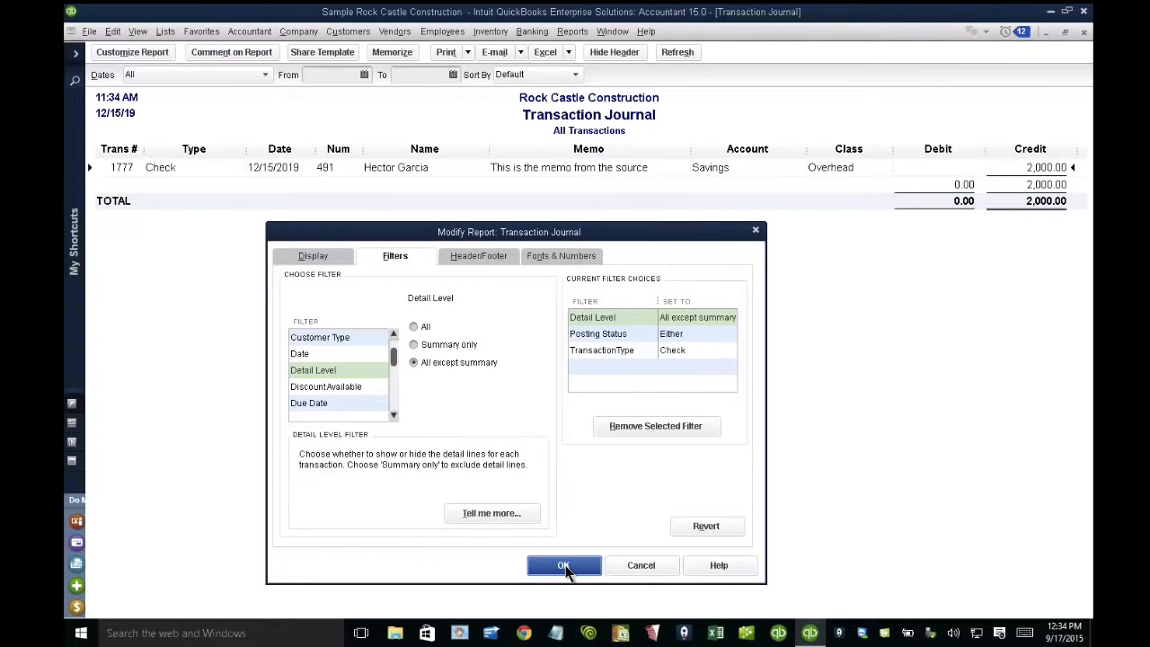
pyautogui.click(565, 566)
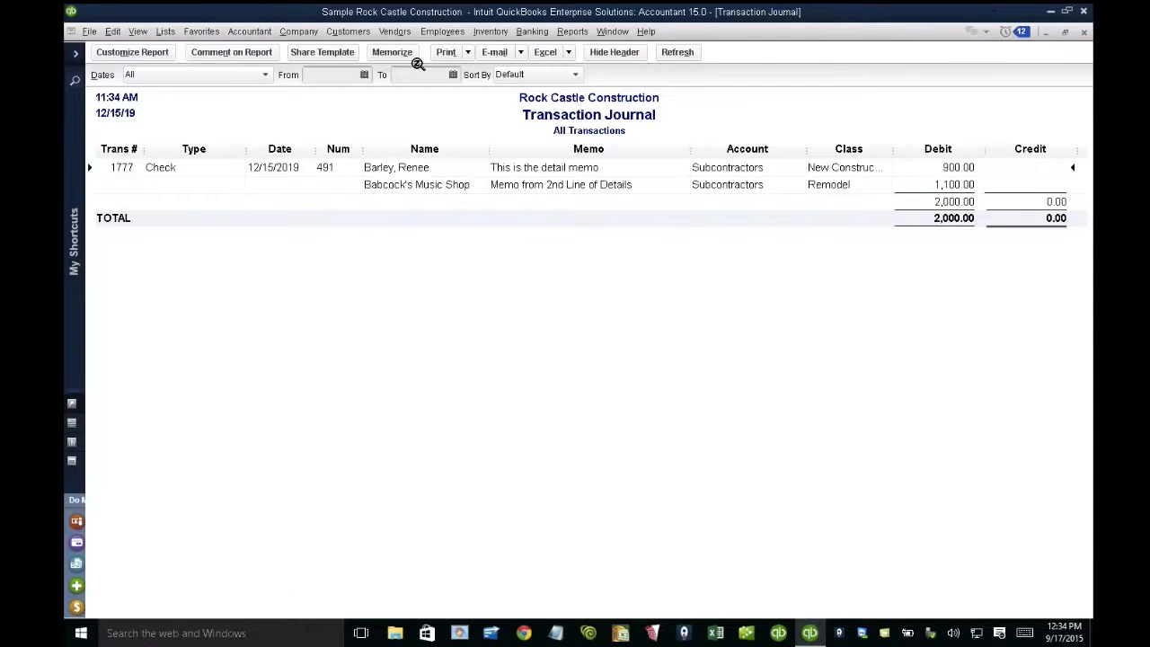
# Open the check from the journal's second detail line, examine the first expense line's Customer:Job name, and return to the maximized journal
pyautogui.click(441, 189)
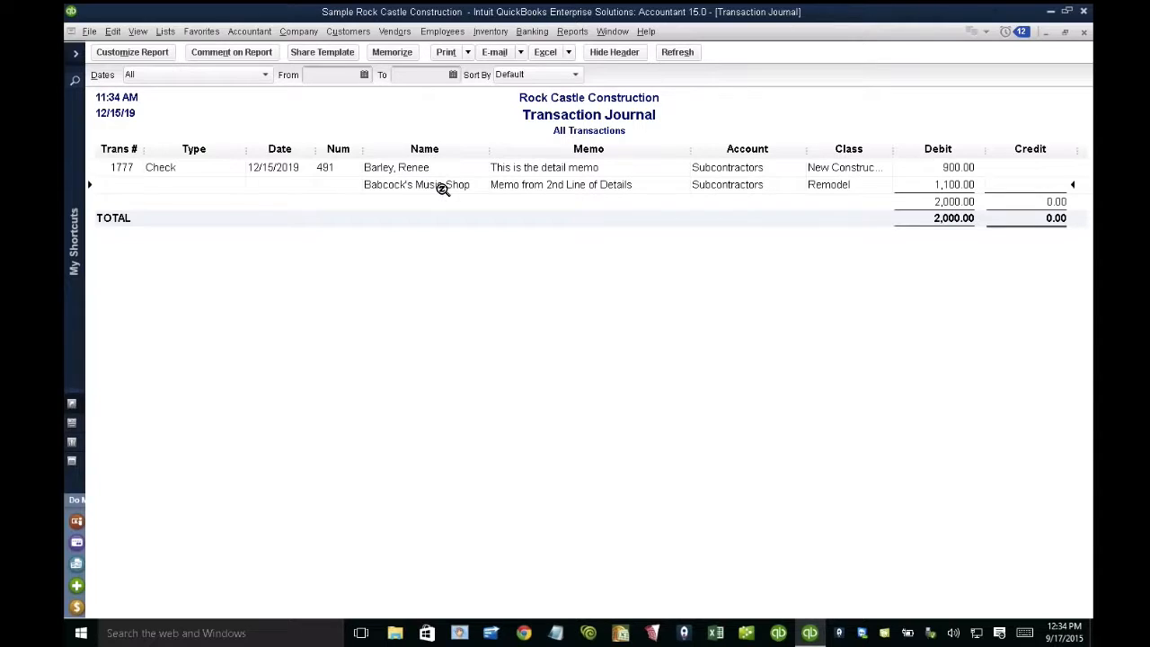
pyautogui.doubleClick(441, 189)
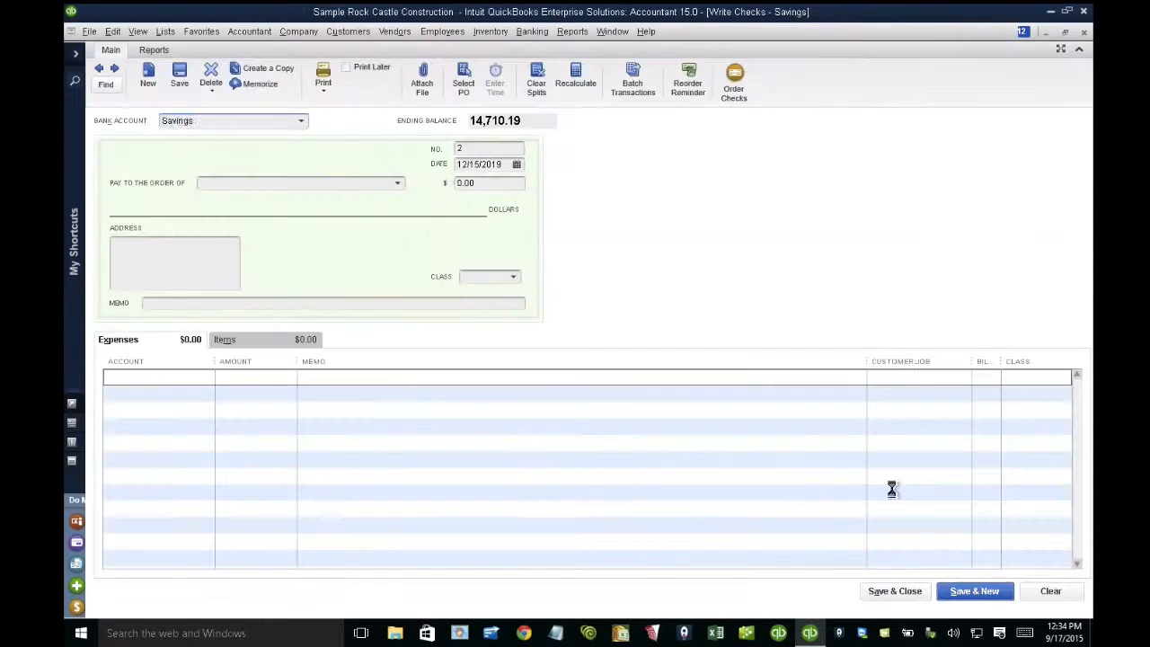
pyautogui.click(912, 377)
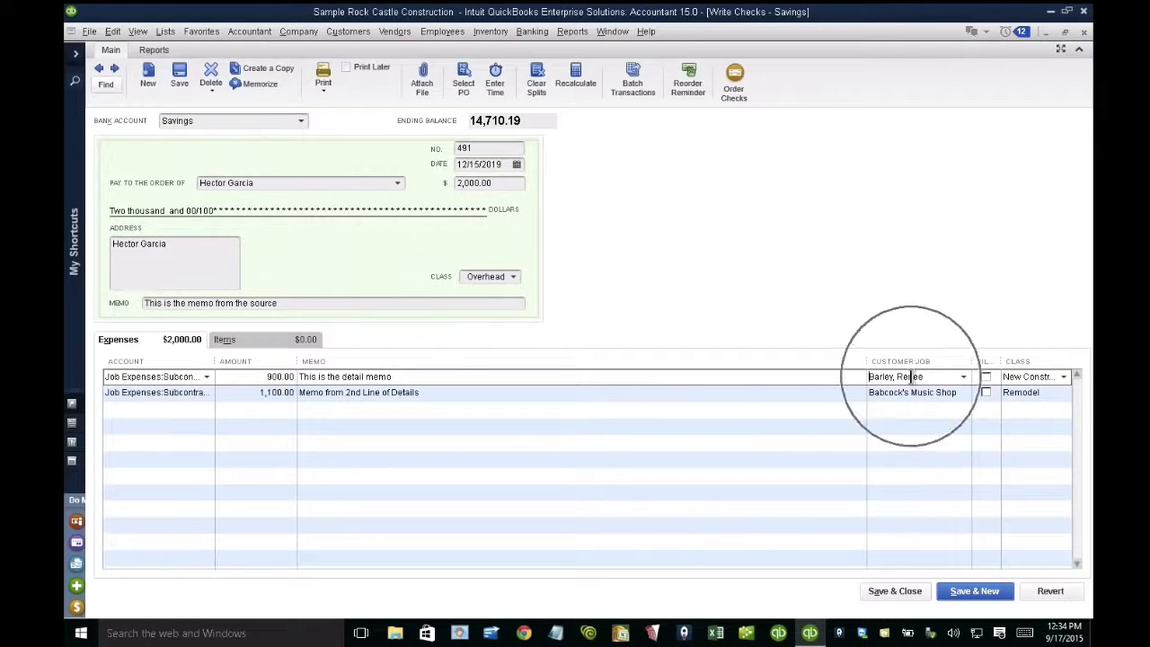
pyautogui.press('ctrl')
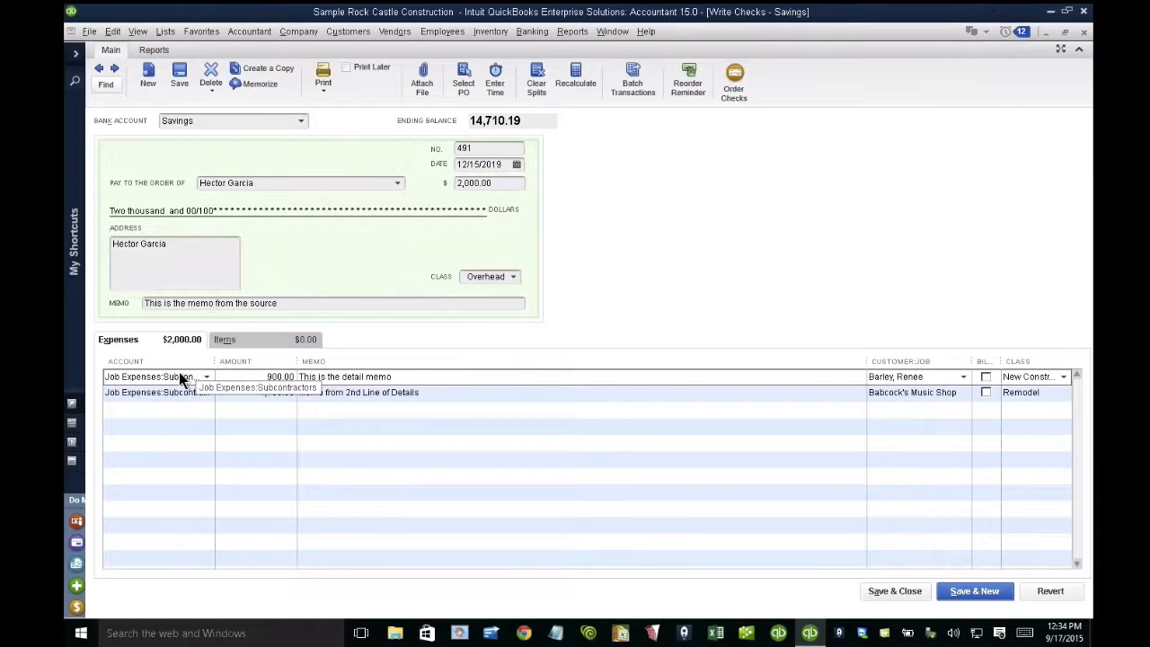
pyautogui.click(930, 380)
pyautogui.moveTo(928, 379); pyautogui.dragTo(832, 381)
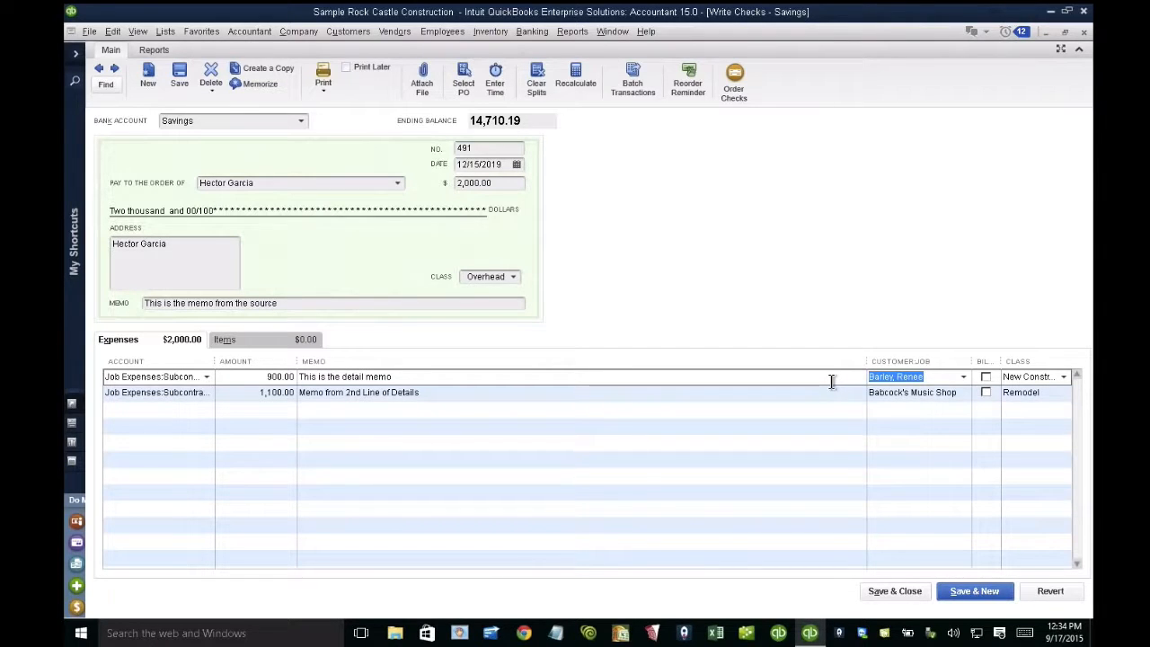
pyautogui.click(1048, 31)
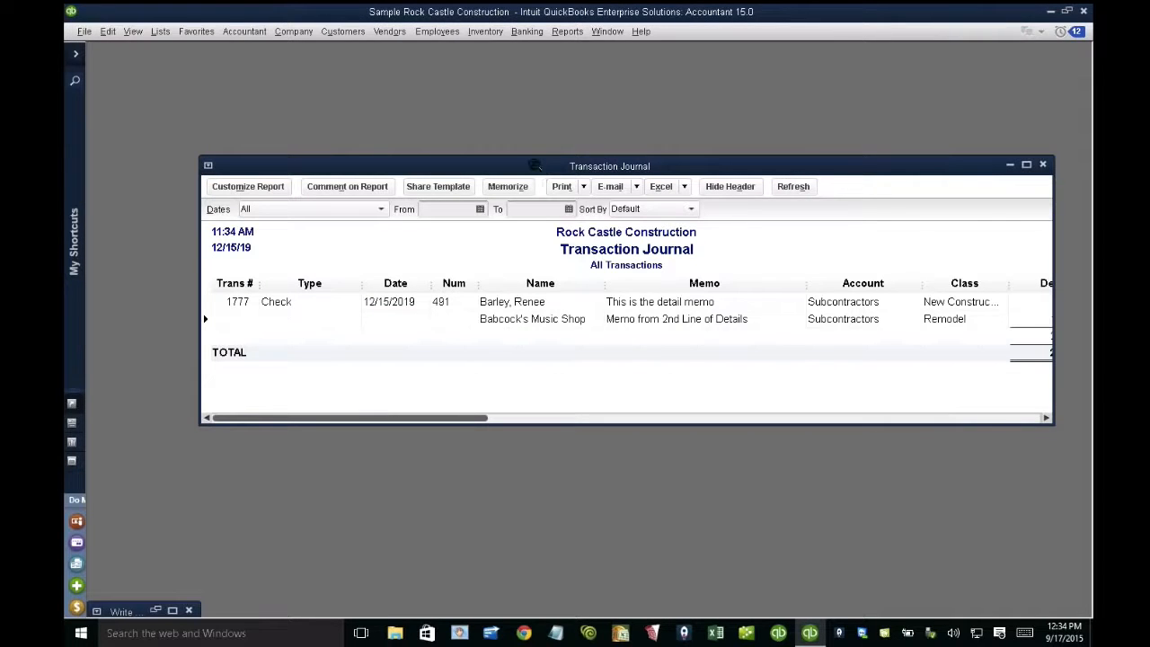
pyautogui.doubleClick(535, 166)
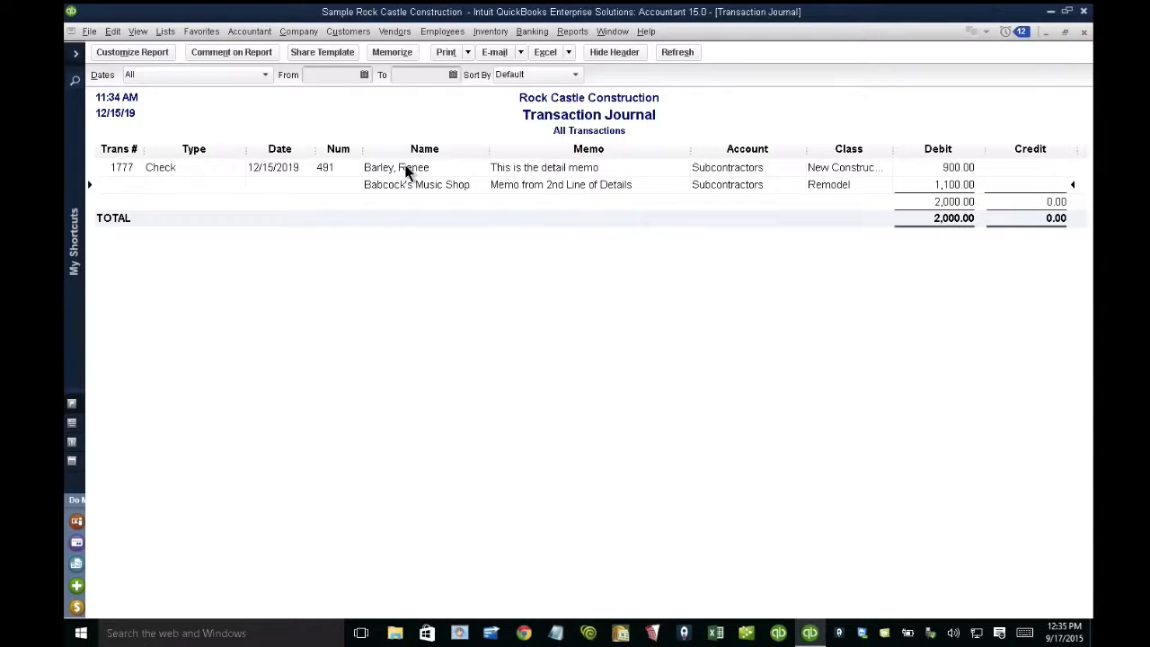
# Add the Source Name column to the Transaction Journal, placing it before a slightly narrowed Name column
pyautogui.click(127, 53)
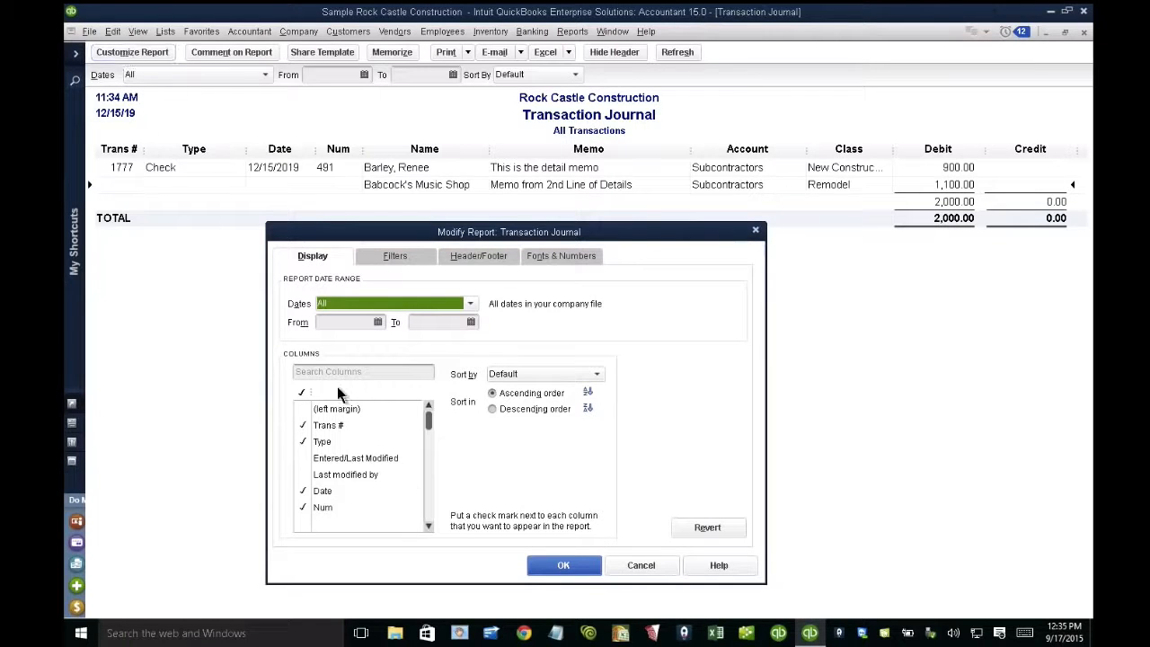
pyautogui.click(428, 526)
pyautogui.click(428, 526)
pyautogui.click(428, 526)
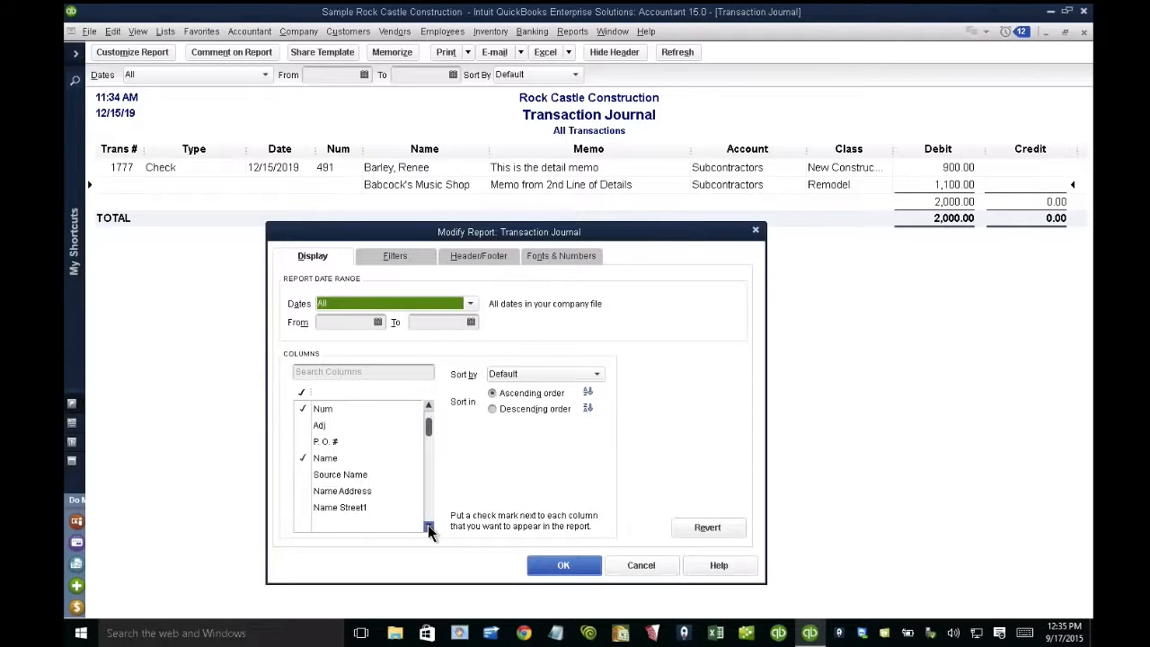
pyautogui.click(428, 526)
pyautogui.click(428, 525)
pyautogui.click(344, 442)
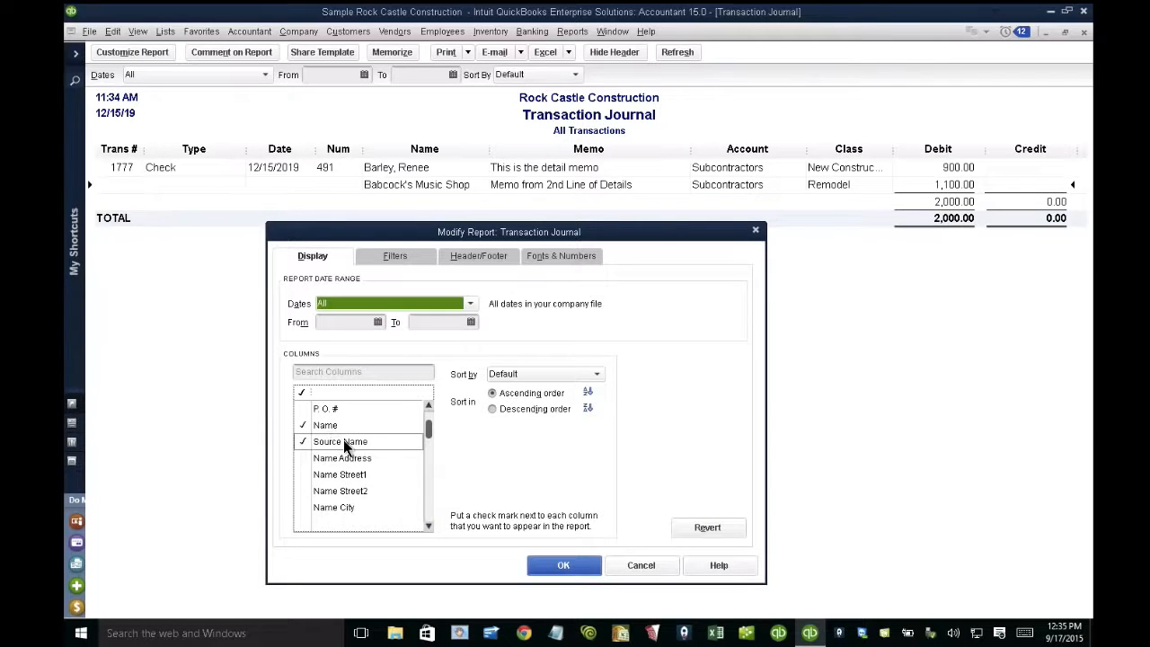
pyautogui.click(567, 563)
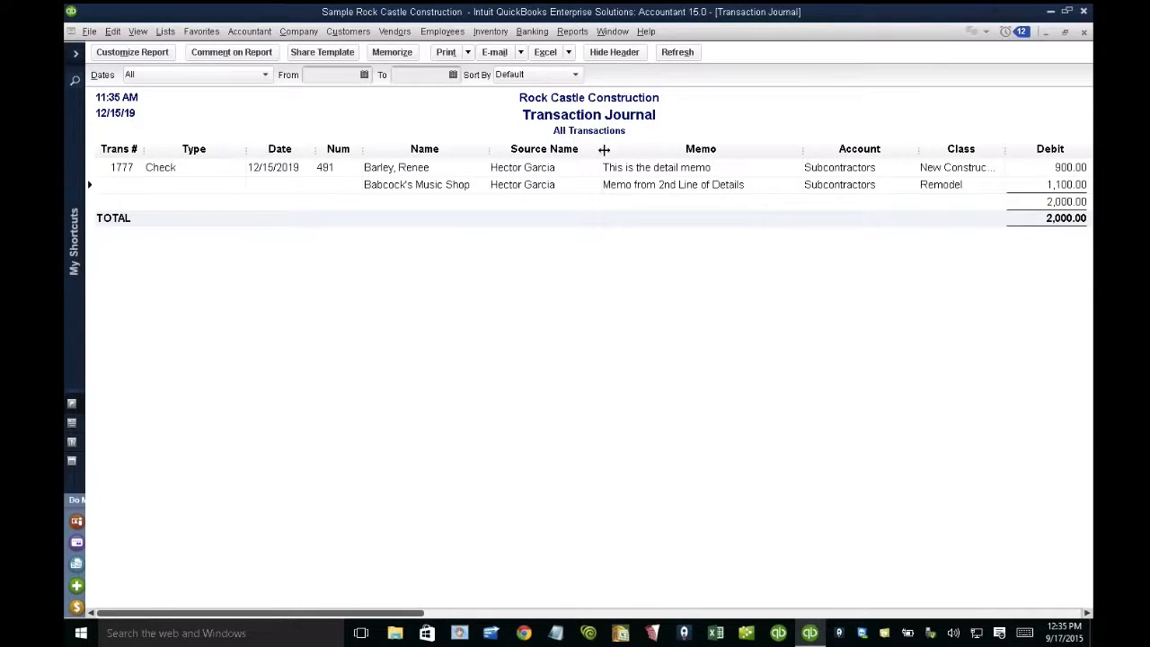
pyautogui.moveTo(566, 149); pyautogui.dragTo(381, 153)
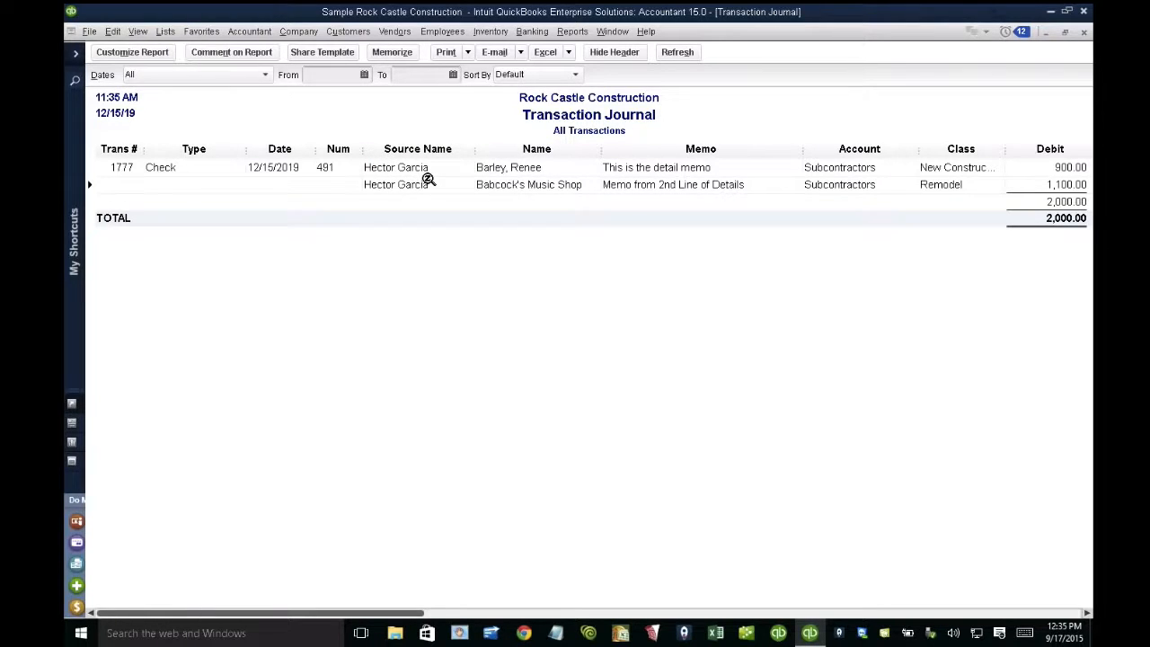
pyautogui.moveTo(605, 154); pyautogui.dragTo(596, 154)
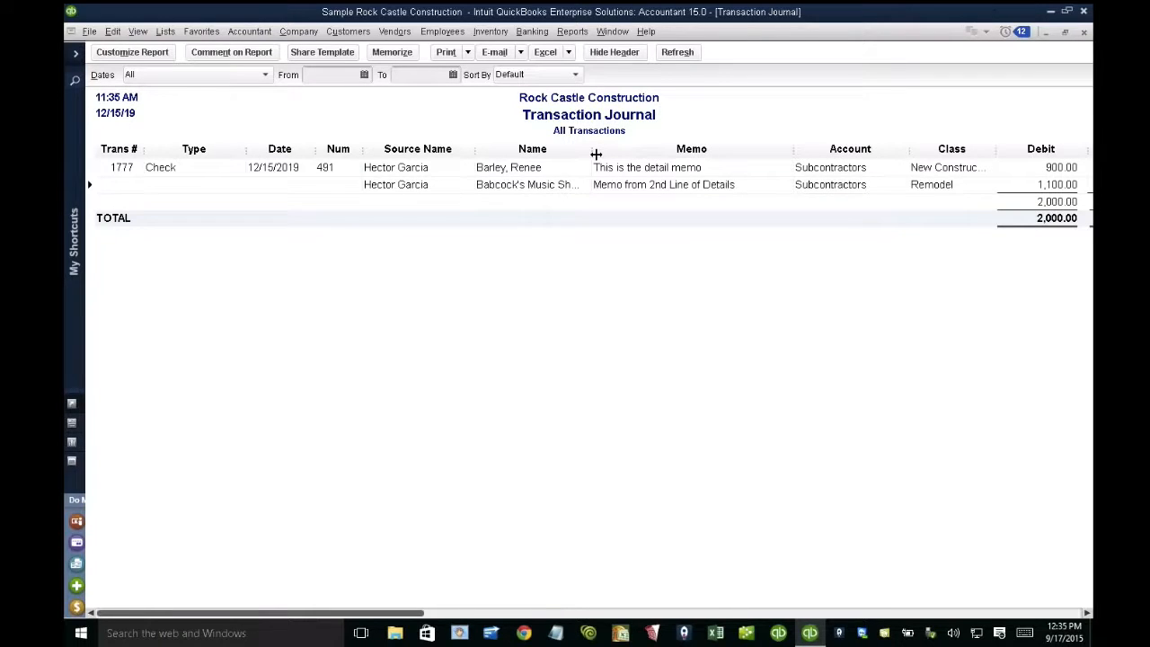
# Return from the Transaction Journal to the check and examine the class assigned in its header
pyautogui.click(410, 148)
pyautogui.press('ctrl')
pyautogui.click(118, 54)
pyautogui.click(662, 566)
pyautogui.press('Escape')
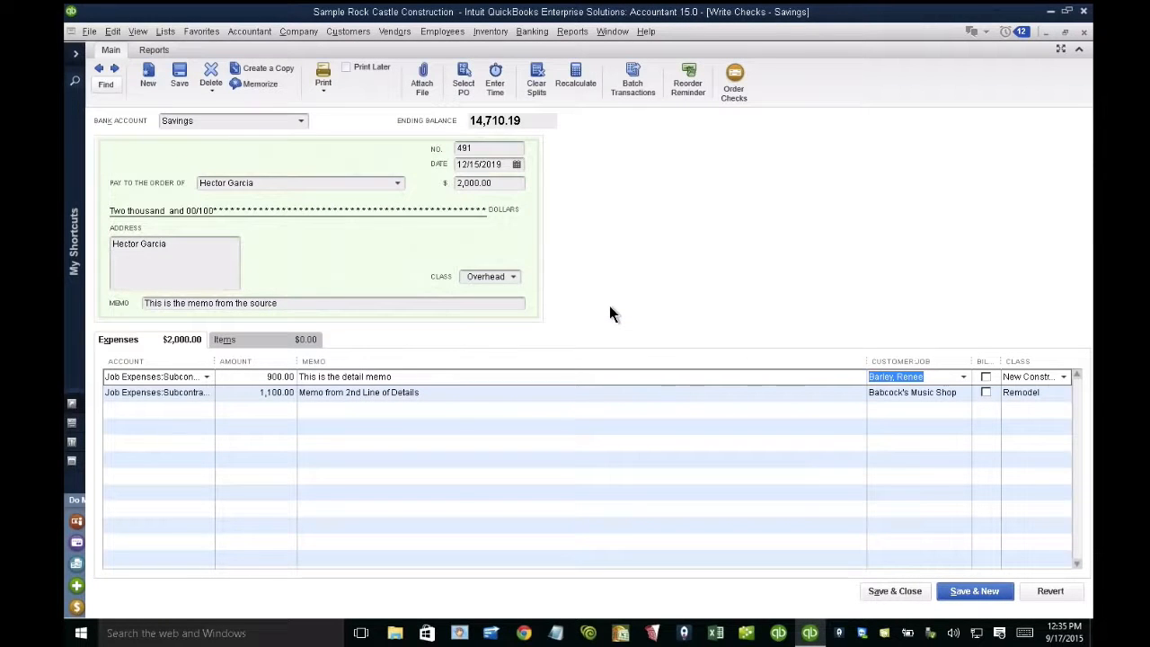
pyautogui.doubleClick(474, 277)
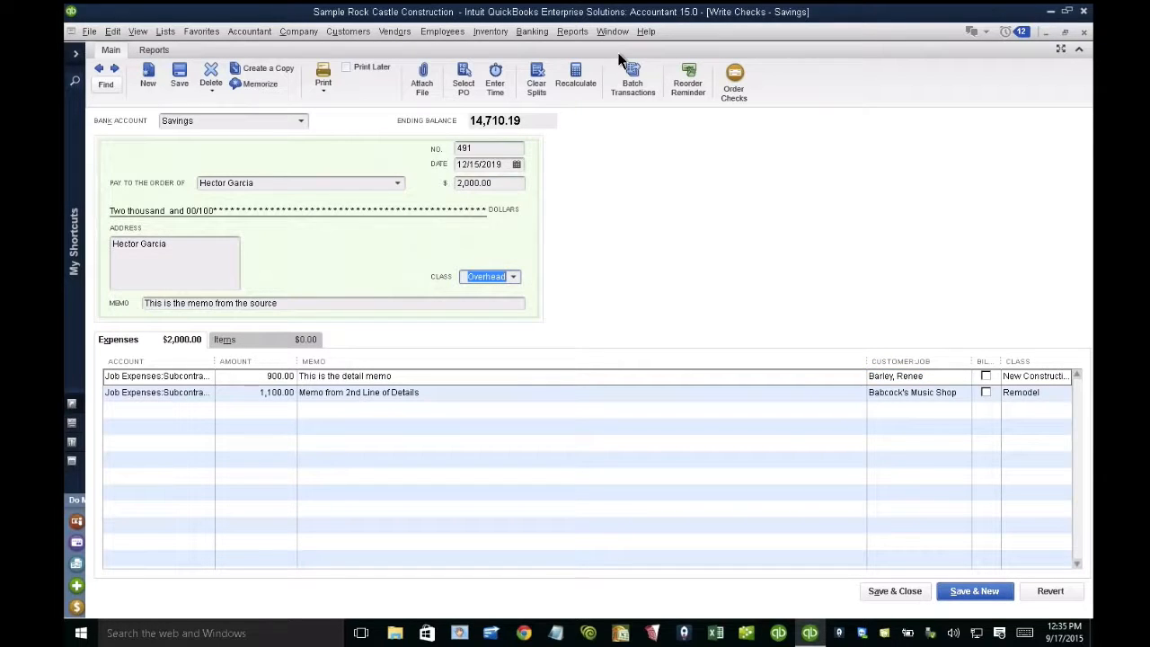
# Create a custom Transaction Detail report and filter it by Class set to Overhead
pyautogui.click(572, 32)
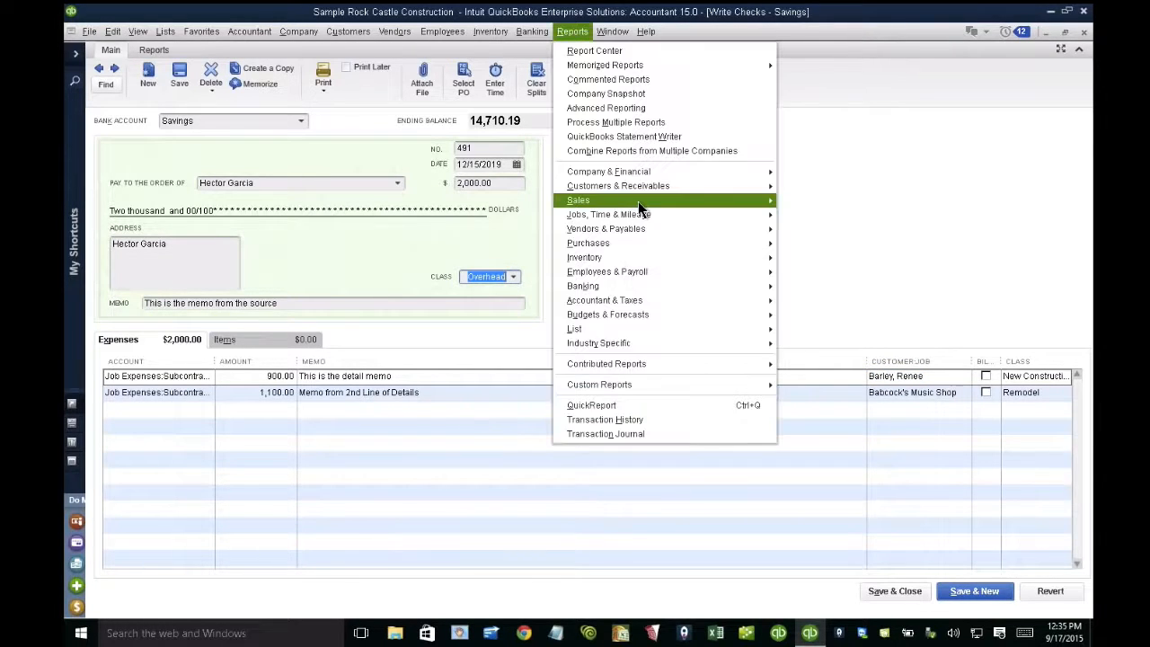
pyautogui.moveTo(638, 384)
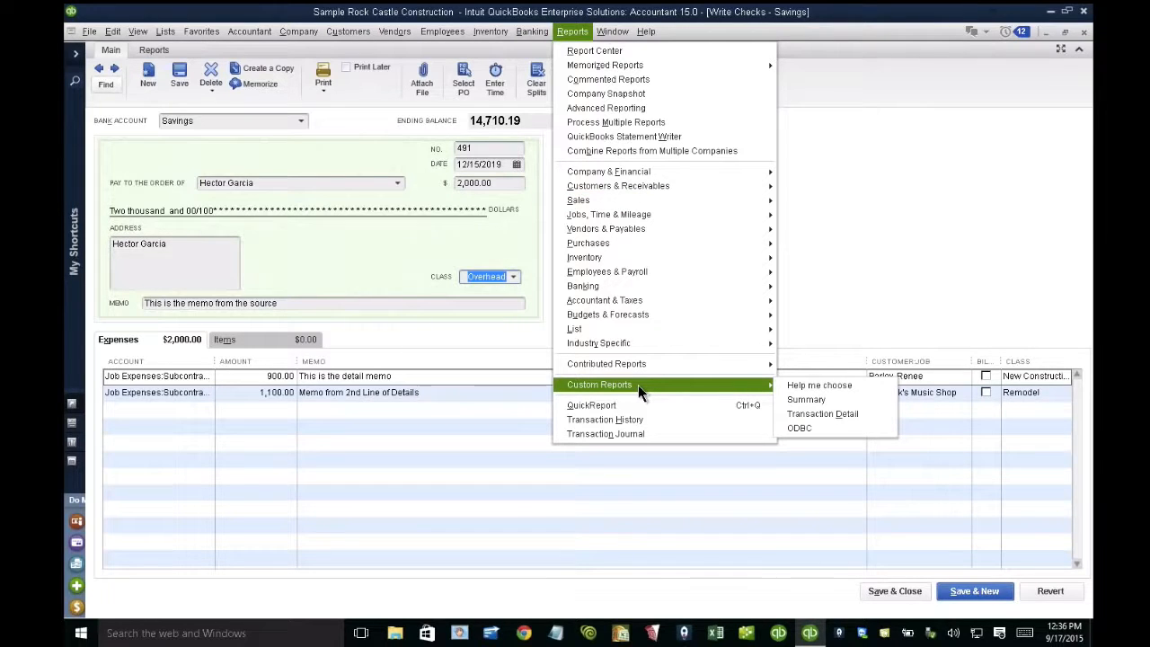
pyautogui.click(823, 413)
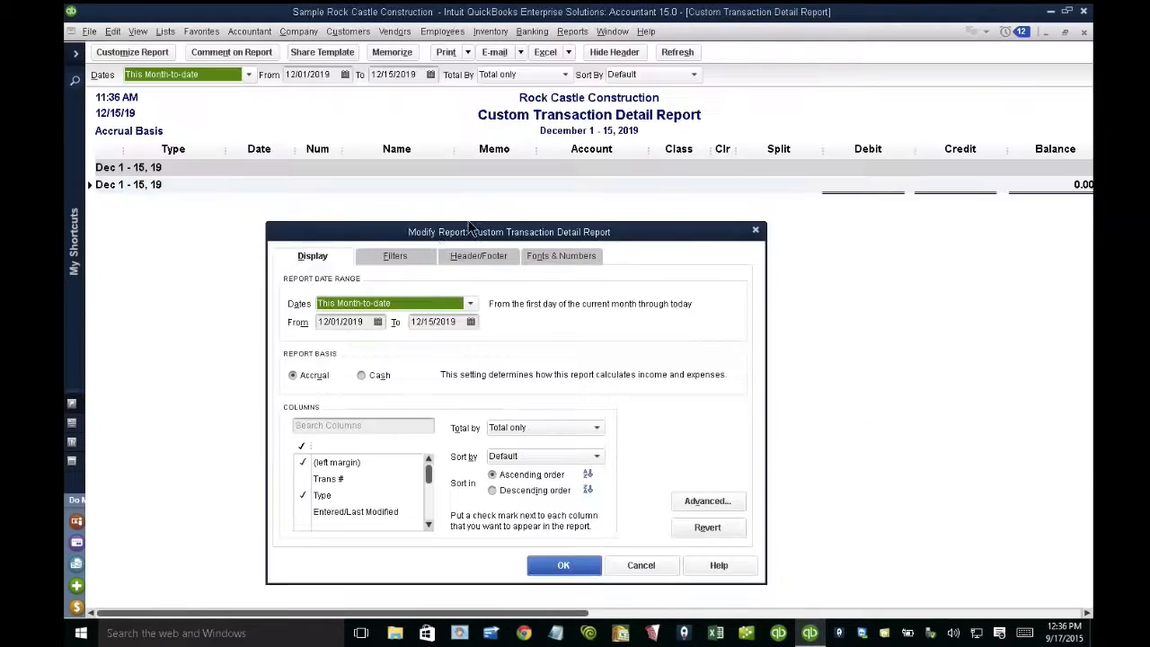
pyautogui.click(403, 255)
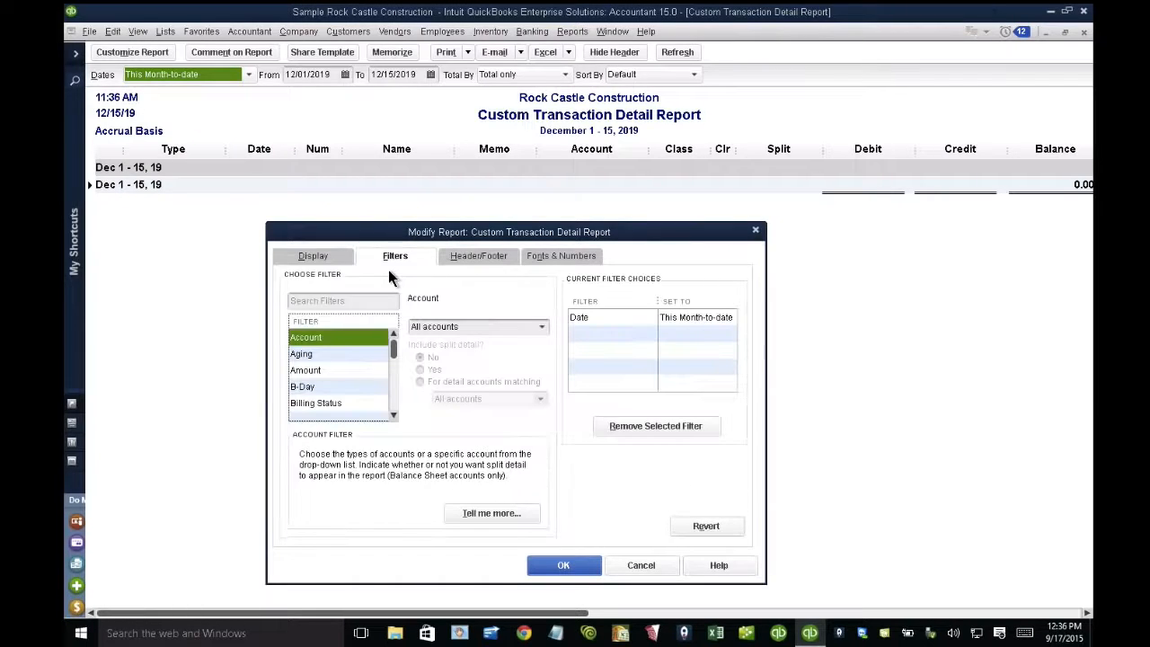
pyautogui.scroll(-1, 360, 364)
pyautogui.click(360, 365)
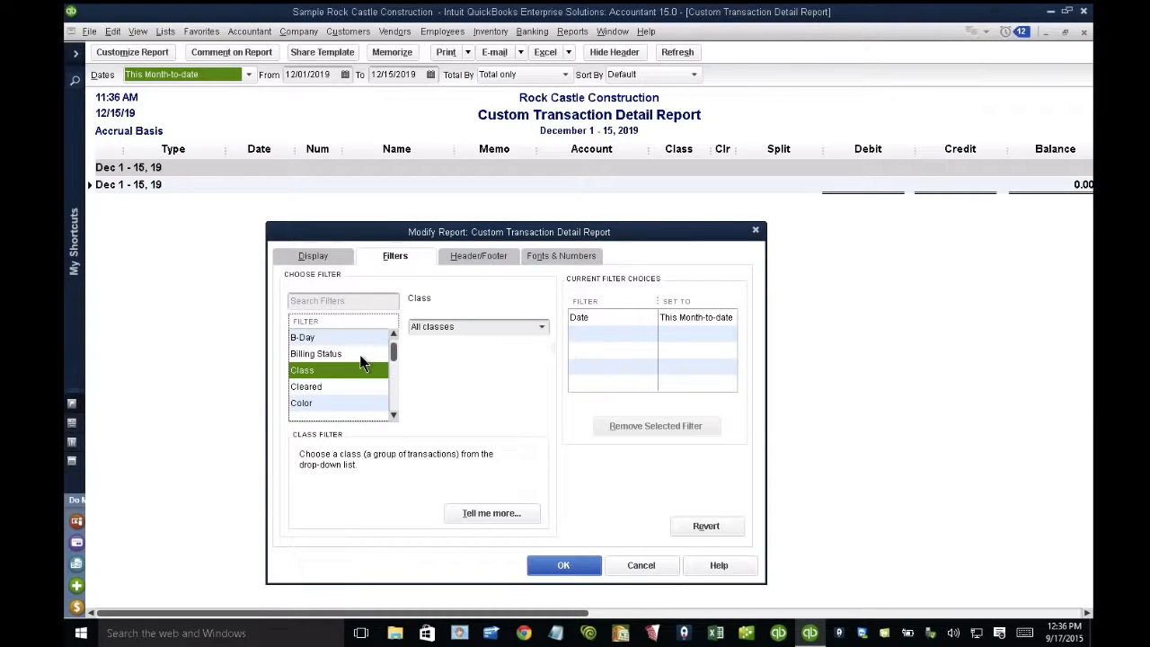
pyautogui.click(543, 329)
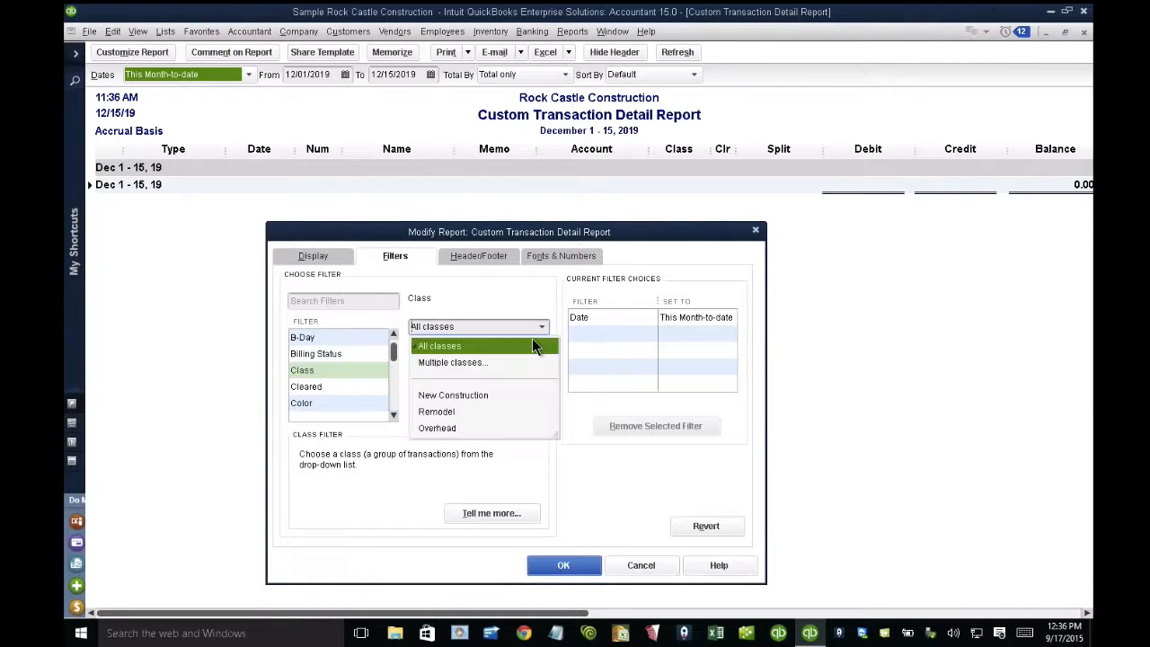
pyautogui.click(447, 430)
# Add a TransactionType filter set to Check to the custom report
pyautogui.click(337, 353)
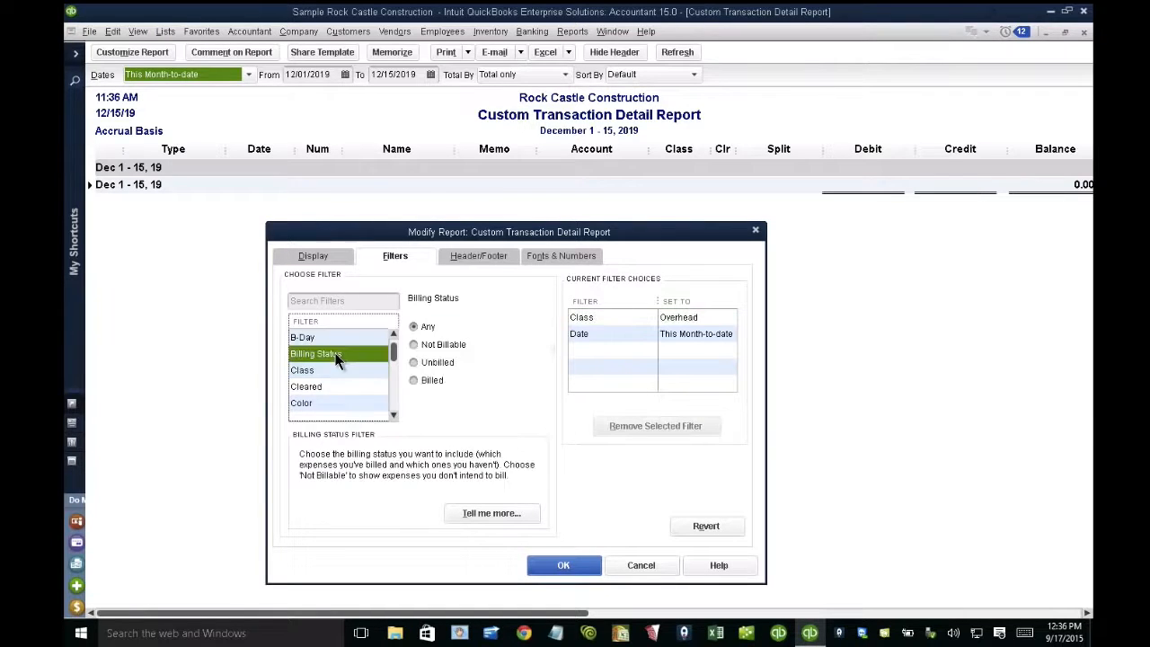
pyautogui.scroll(-10, 340, 369)
pyautogui.click(340, 370)
pyautogui.click(344, 405)
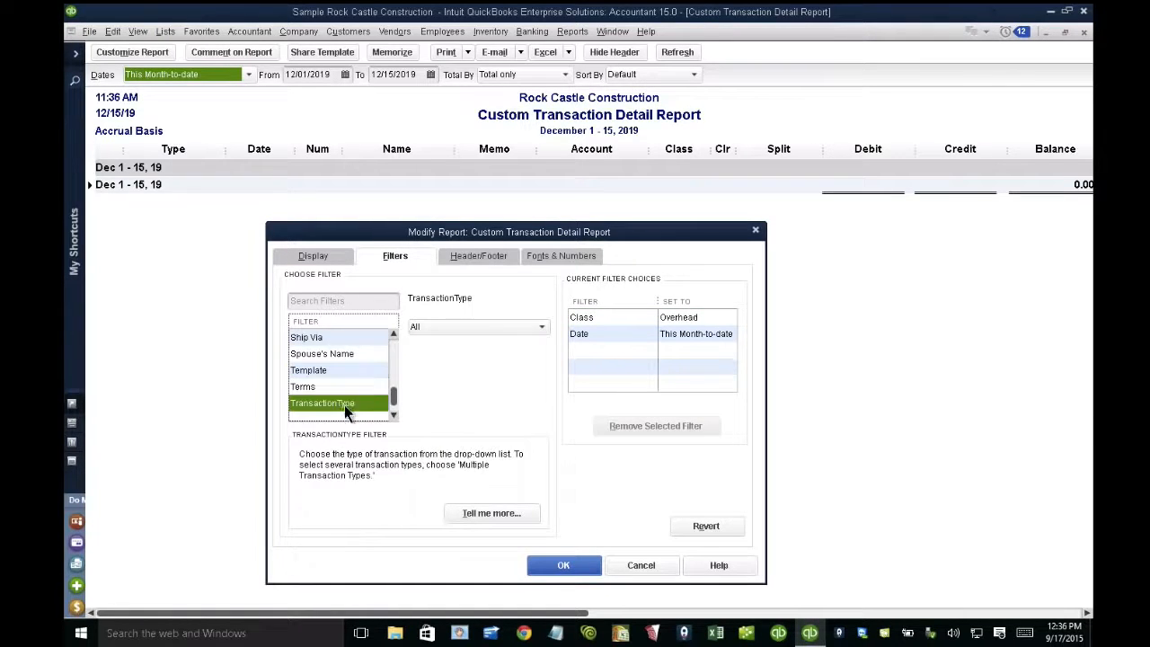
pyautogui.click(471, 329)
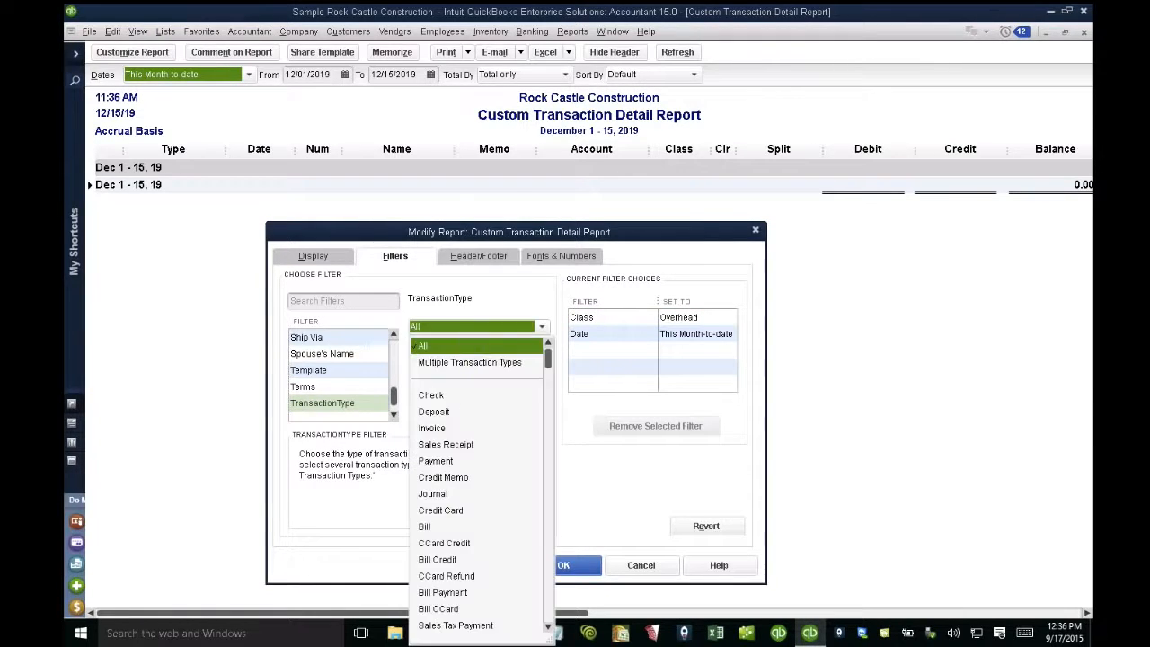
pyautogui.click(431, 396)
# Set the report's date range from 12/15/2019 to 12/15/2019 and generate the custom report
pyautogui.click(313, 256)
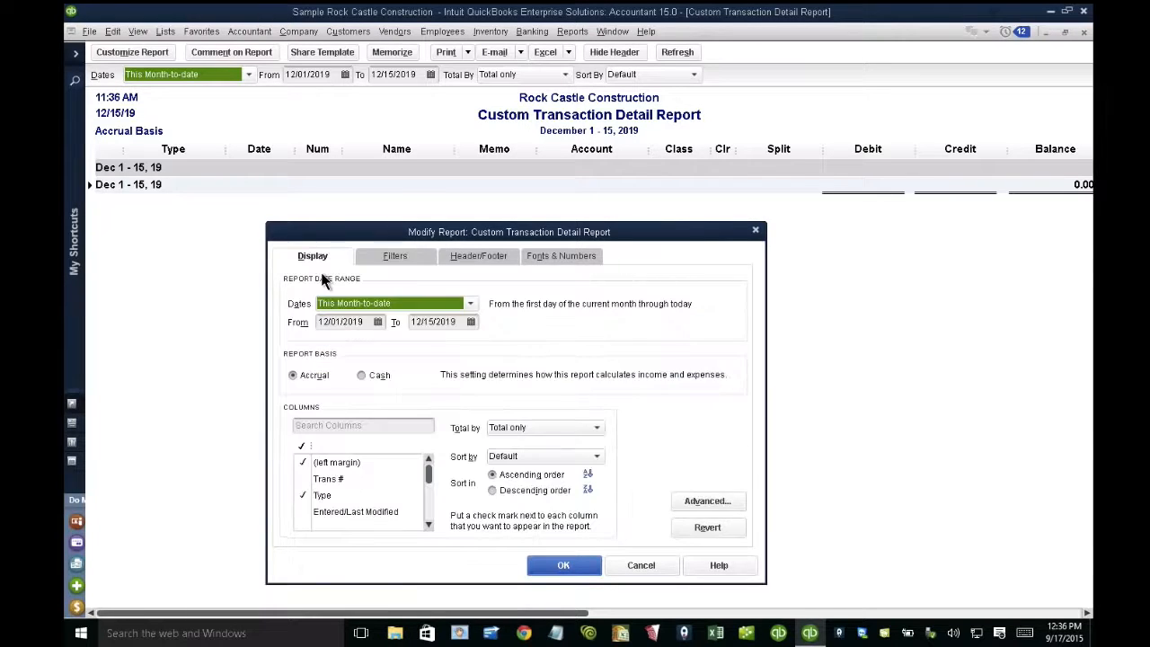
pyautogui.doubleClick(365, 321)
pyautogui.press('Tab')
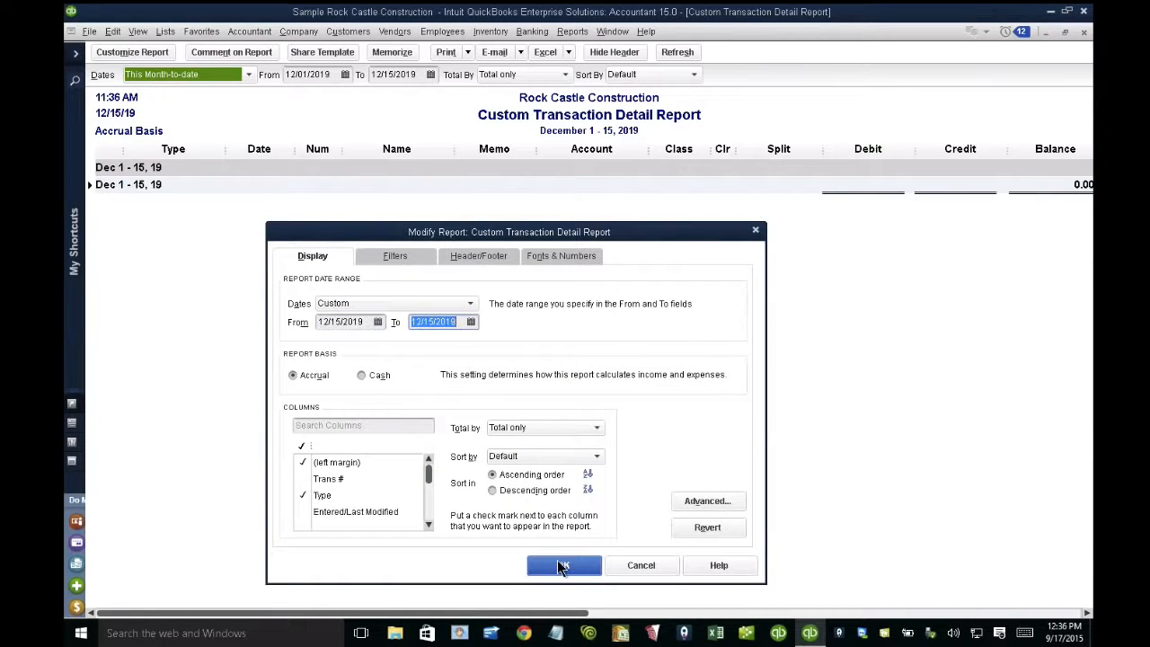
pyautogui.click(564, 563)
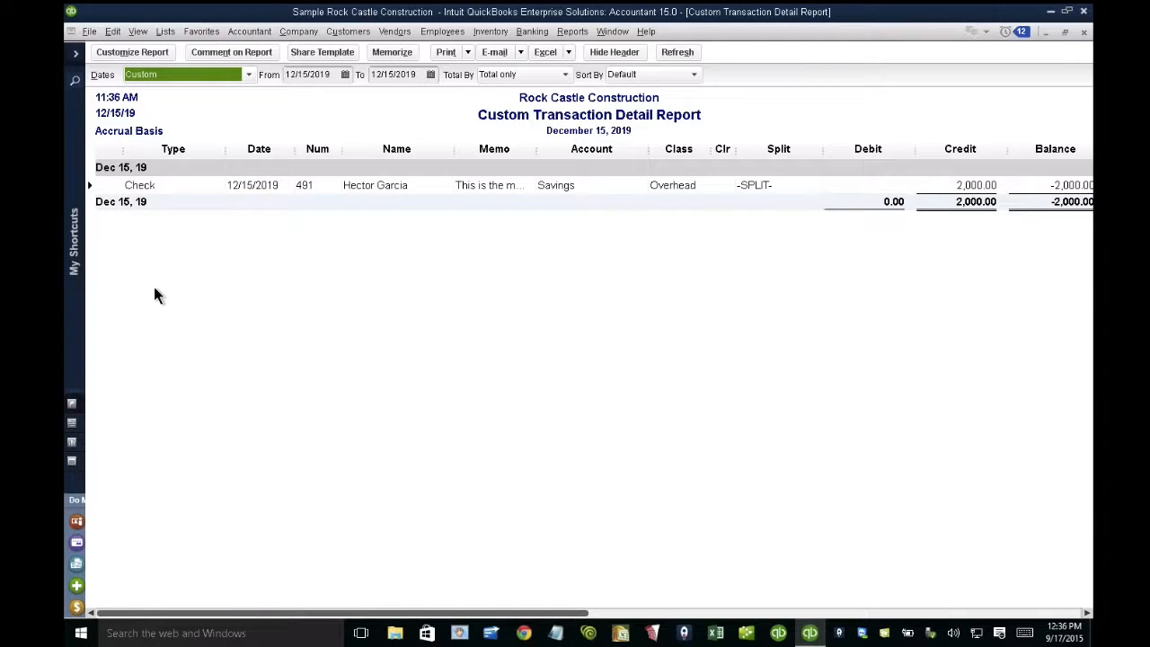
# Add a Detail Level filter set to All except summary to the custom report and apply it
pyautogui.click(123, 55)
pyautogui.click(398, 259)
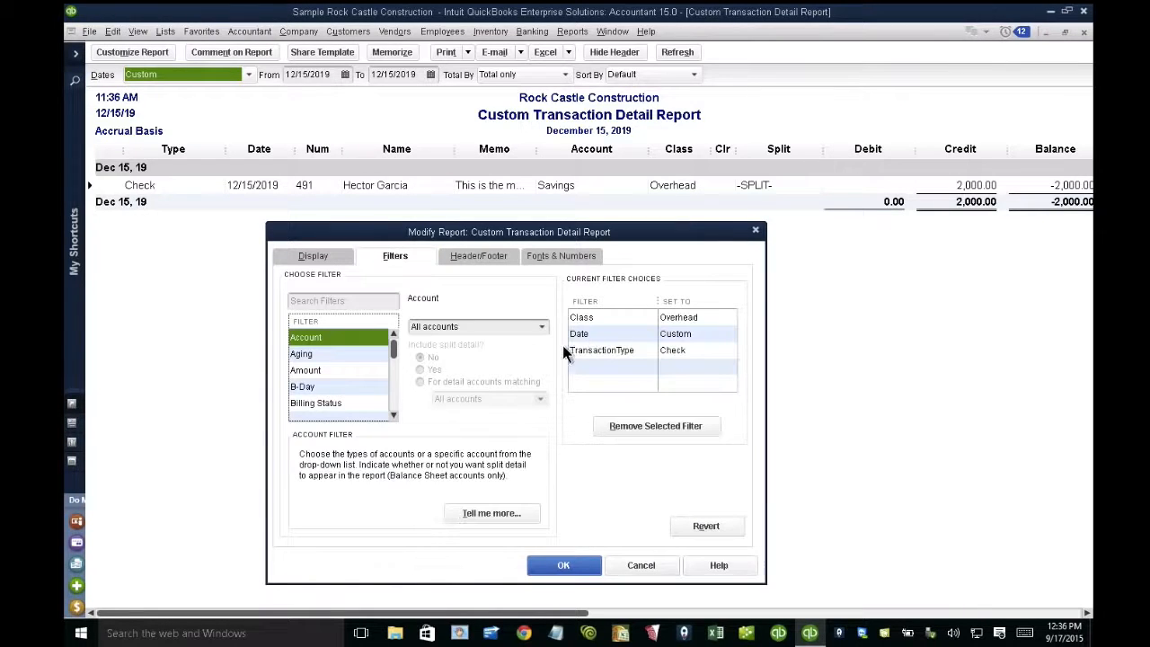
pyautogui.scroll(-3, 343, 370)
pyautogui.click(342, 371)
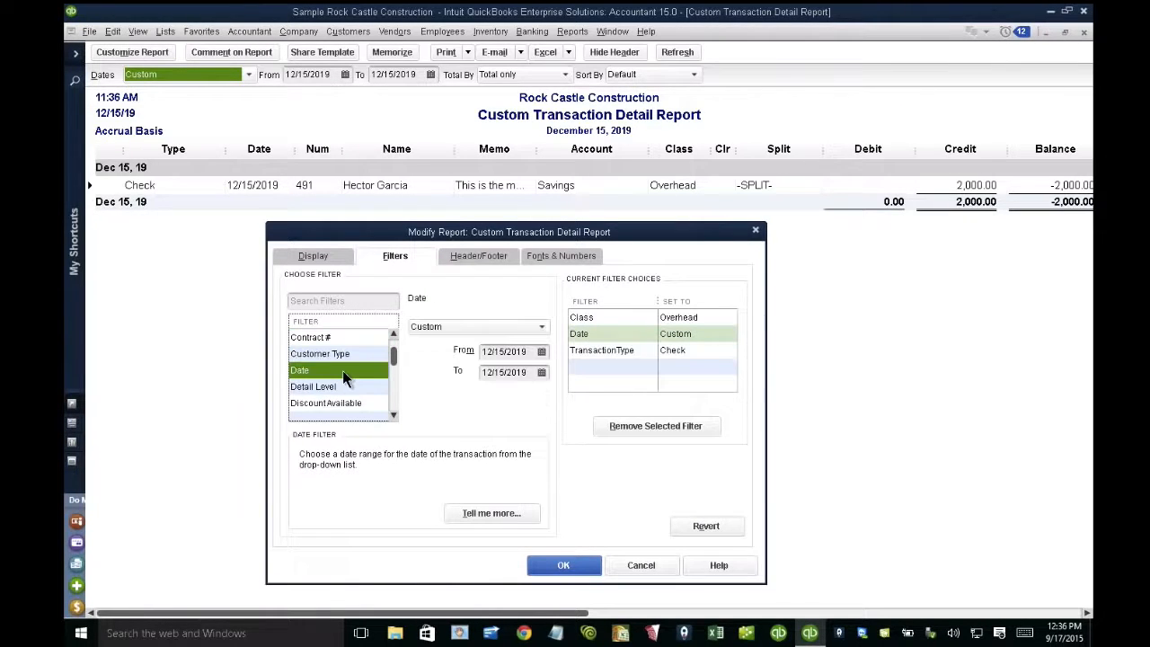
pyautogui.click(337, 390)
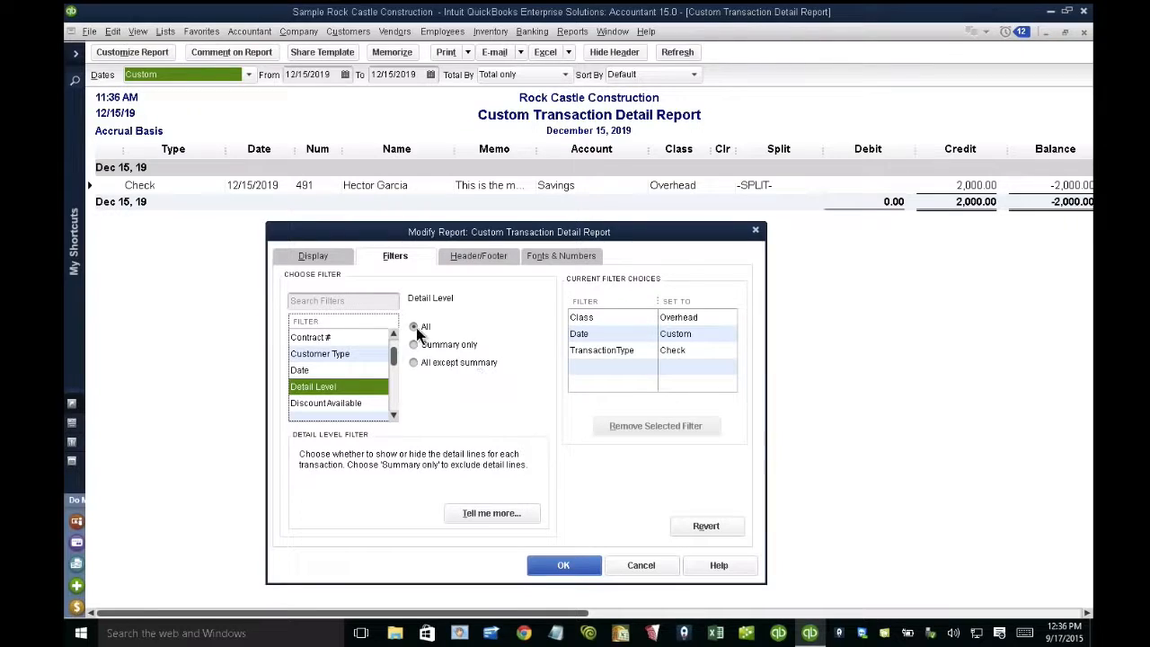
pyautogui.click(430, 361)
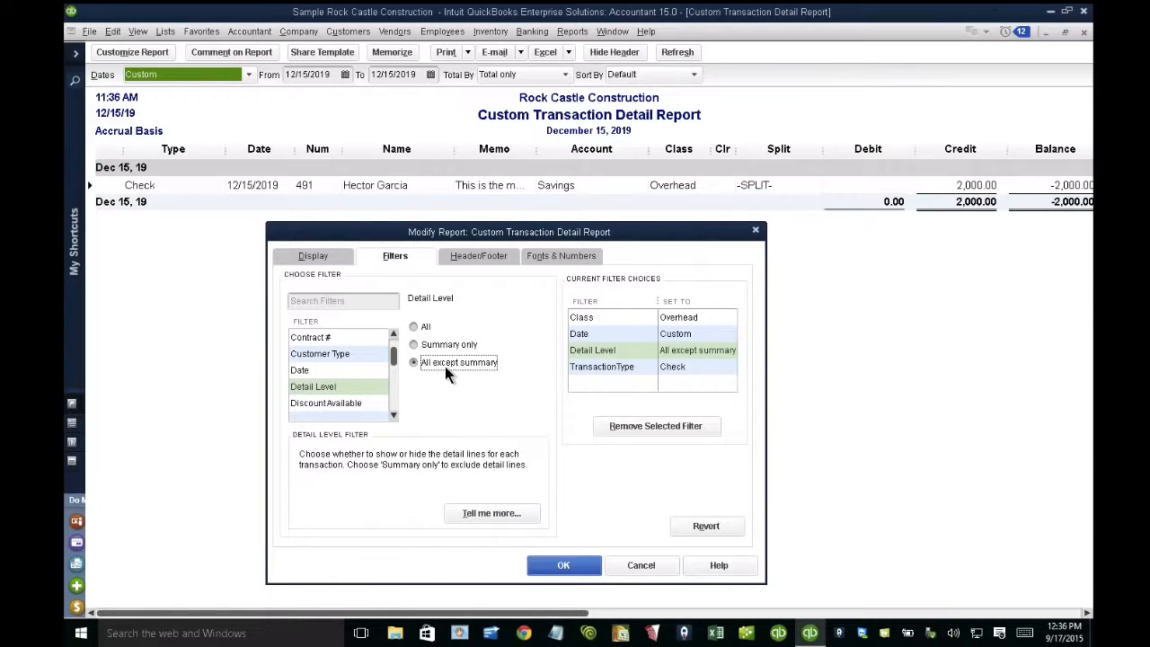
pyautogui.click(575, 565)
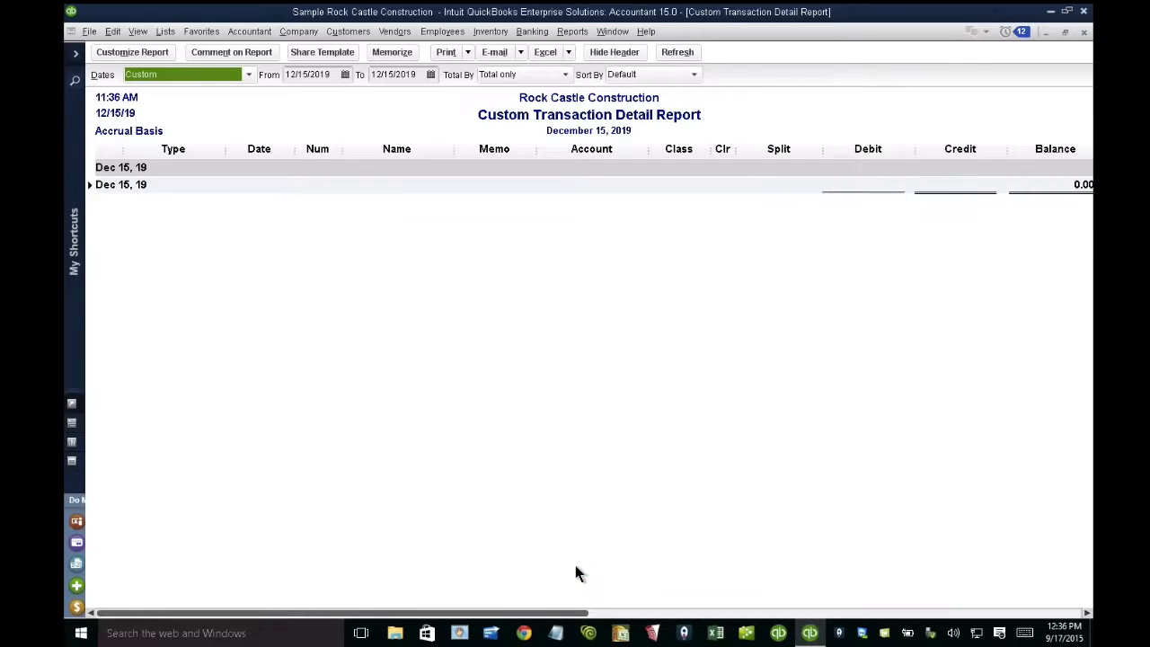